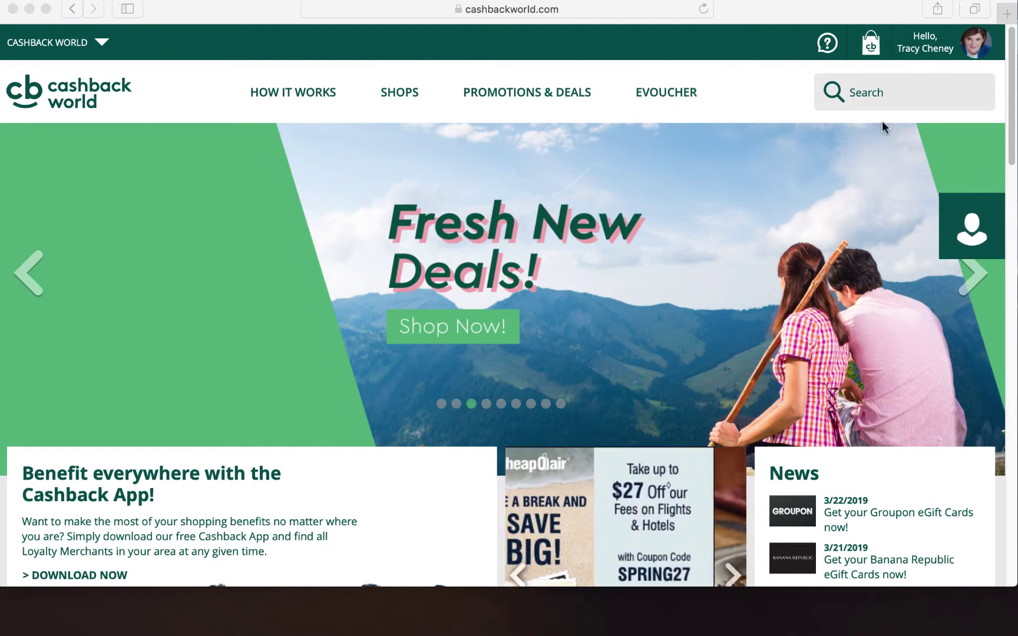
Step: Open the Cashback World profile menu to see the shopping credit and Shopping Points balances
left_click(970, 54)
left_click(970, 54)
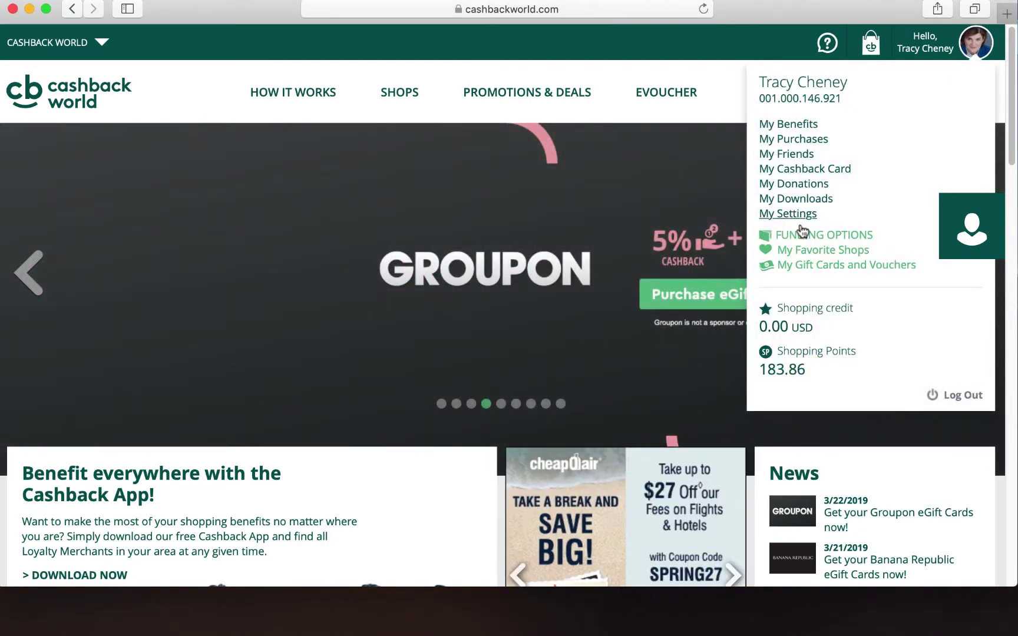
Step: Look through the 18 purchased gift cards, then start a new voucher or gift card order
left_click(832, 266)
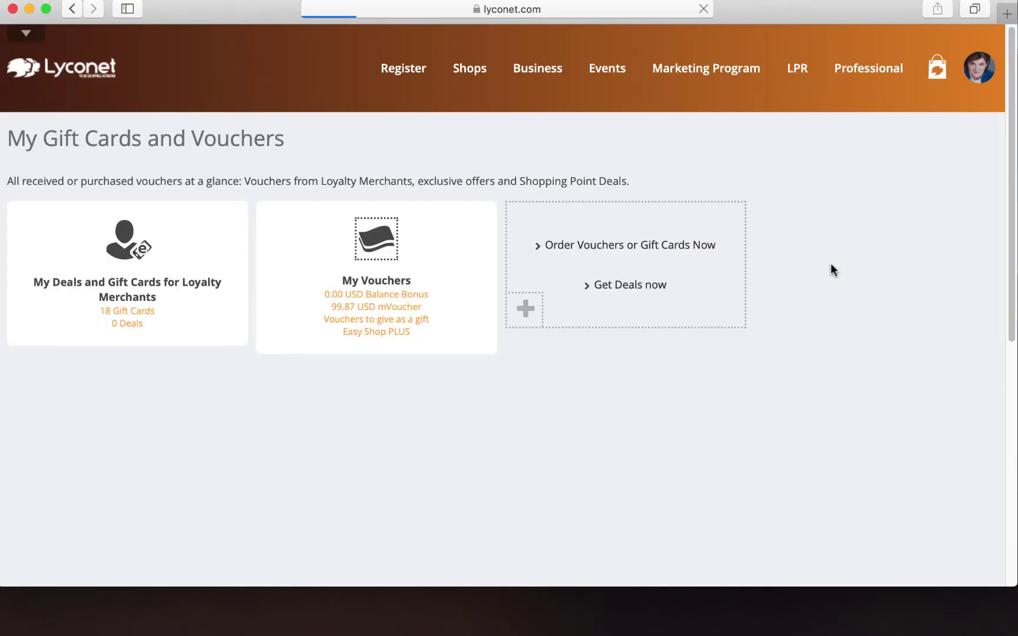
left_click(116, 315)
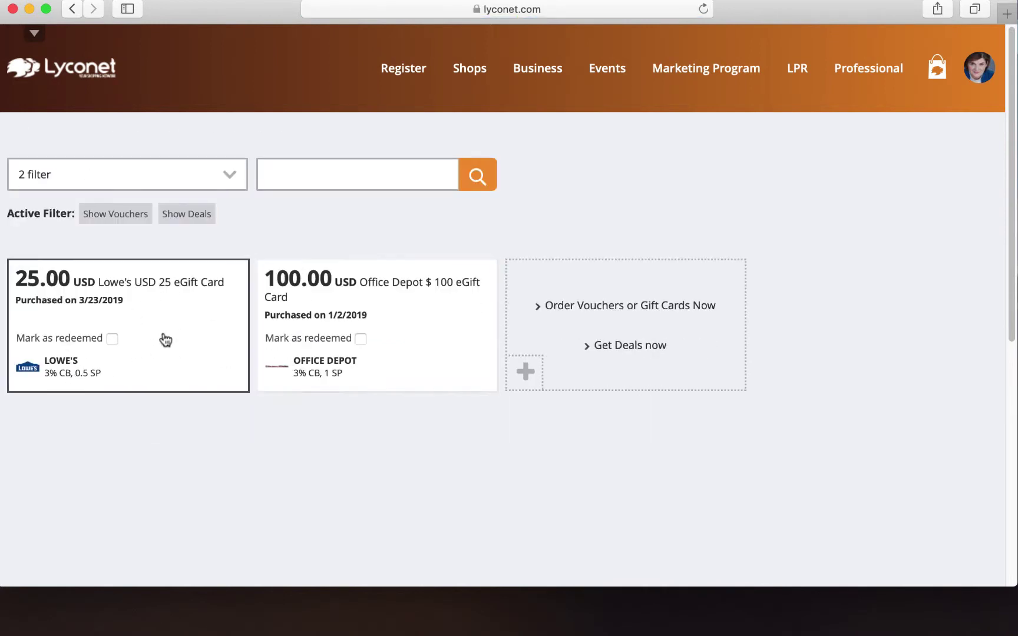
left_click(73, 9)
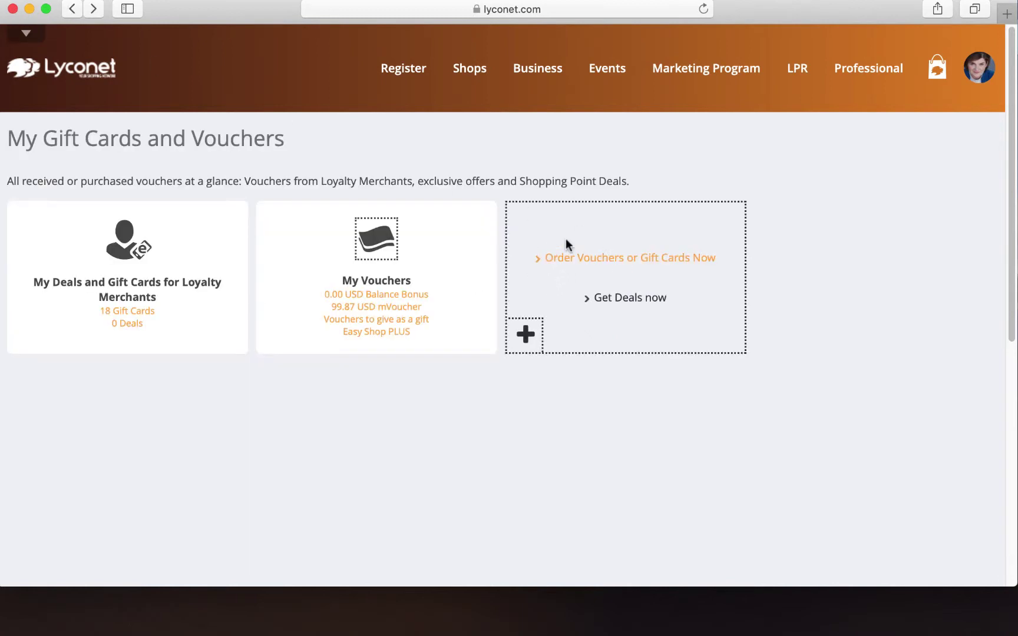
left_click(613, 258)
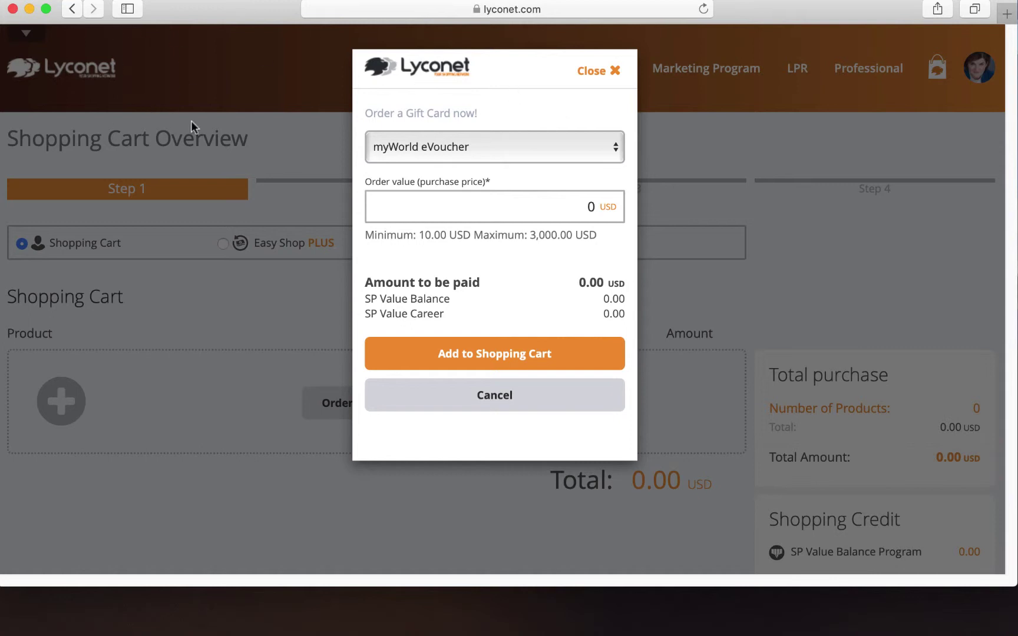
Step: Keep the myWorld eVoucher category and dismiss the 'Order a Gift Card now!' dialog twice
left_click(564, 153)
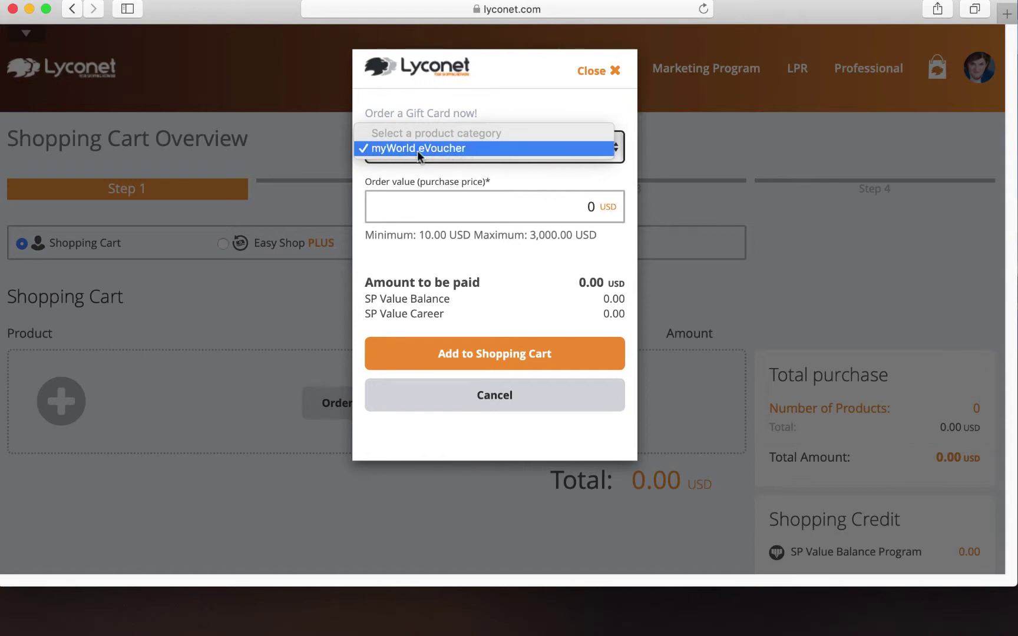
left_click(611, 71)
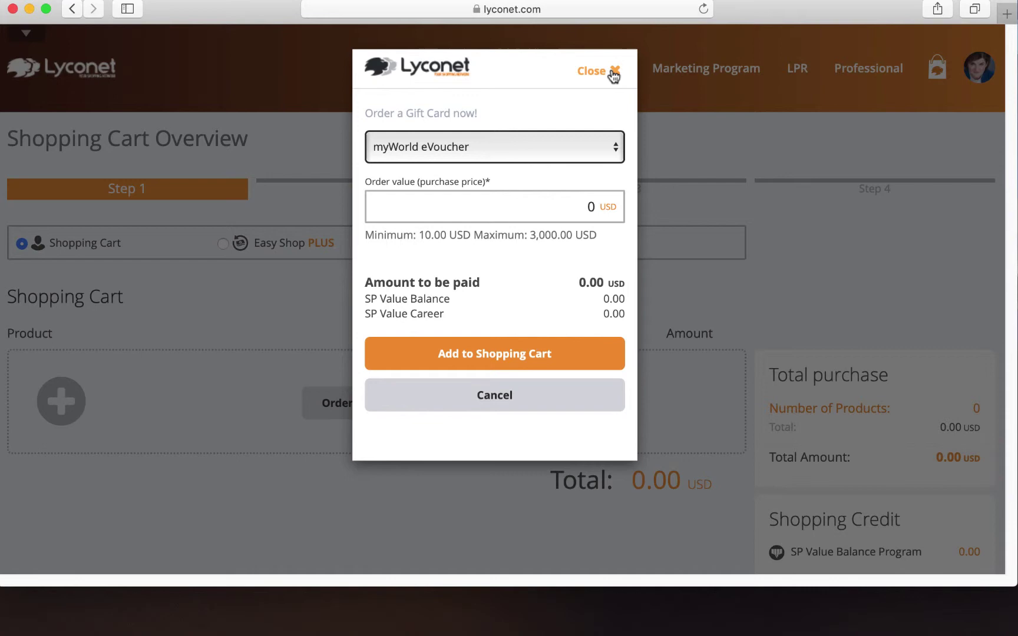
left_click(614, 73)
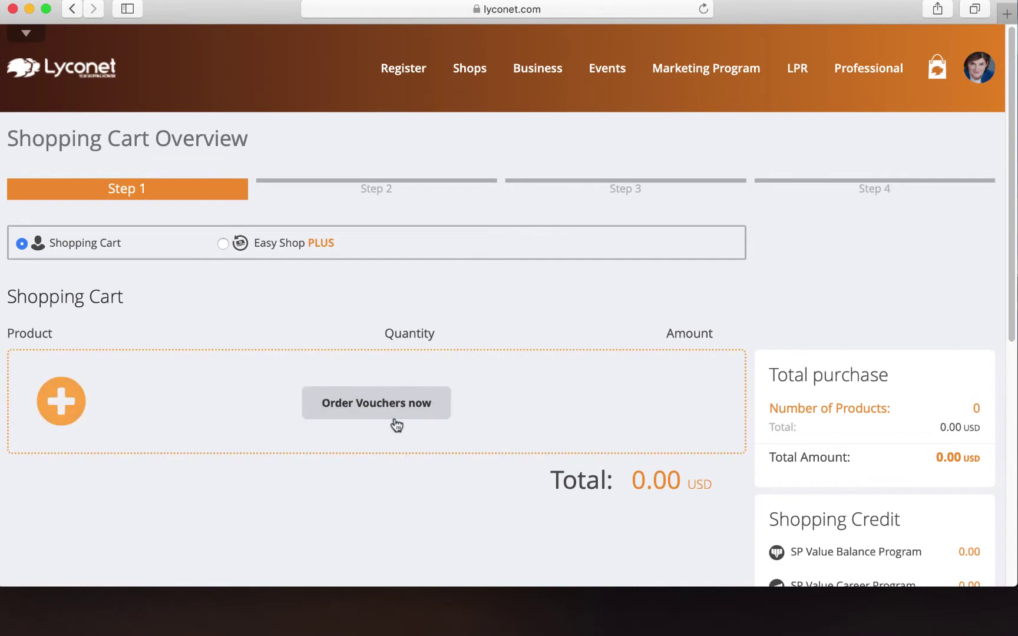
left_click(391, 406)
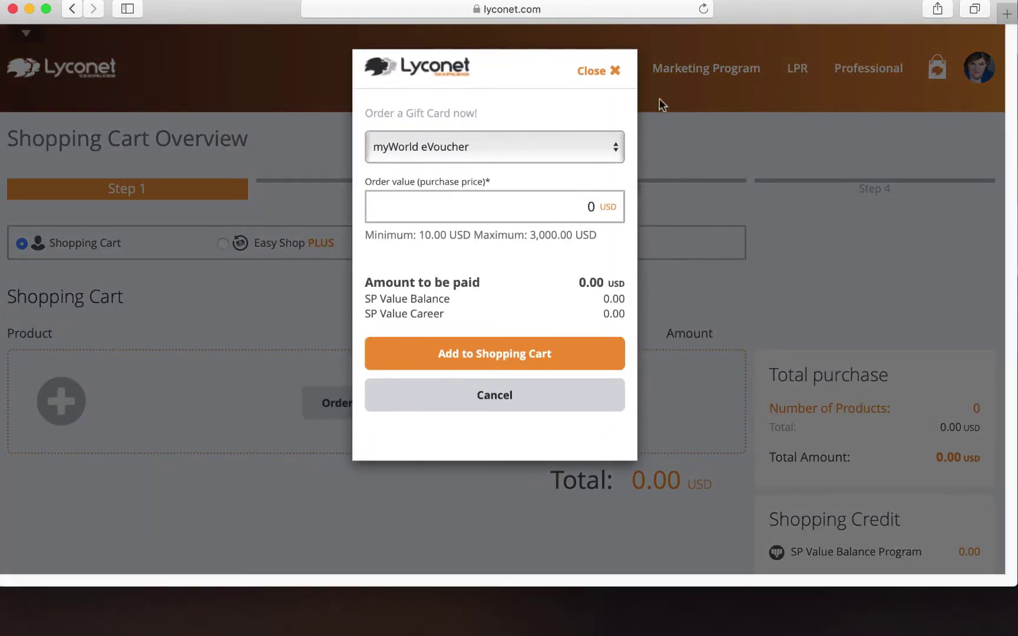
left_click(624, 71)
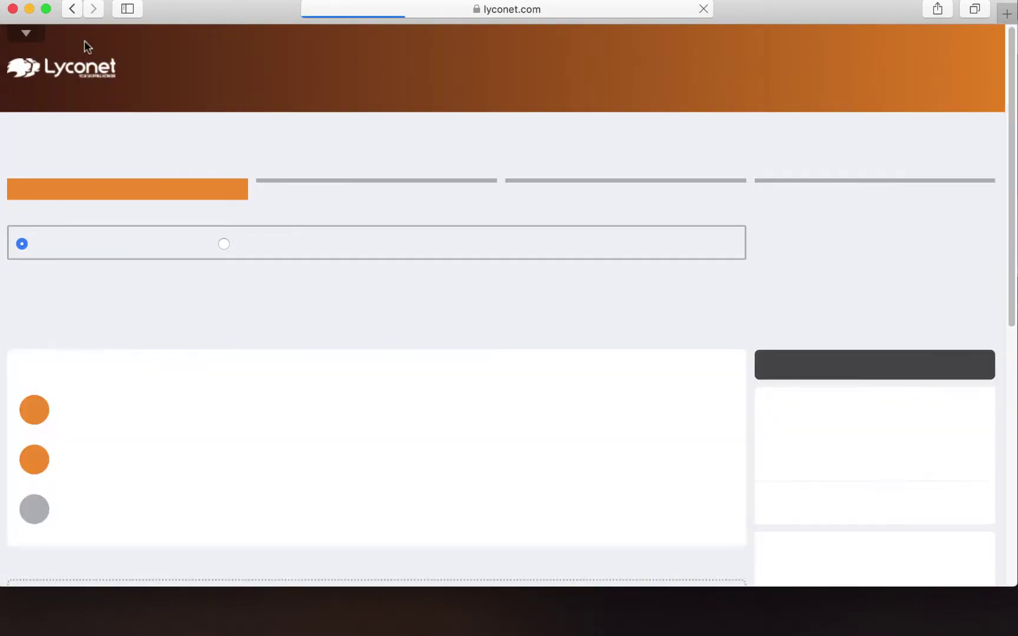
Step: Return to My Gift Cards and Vouchers and switch to Cashback World from the partner-site list
left_click(72, 9)
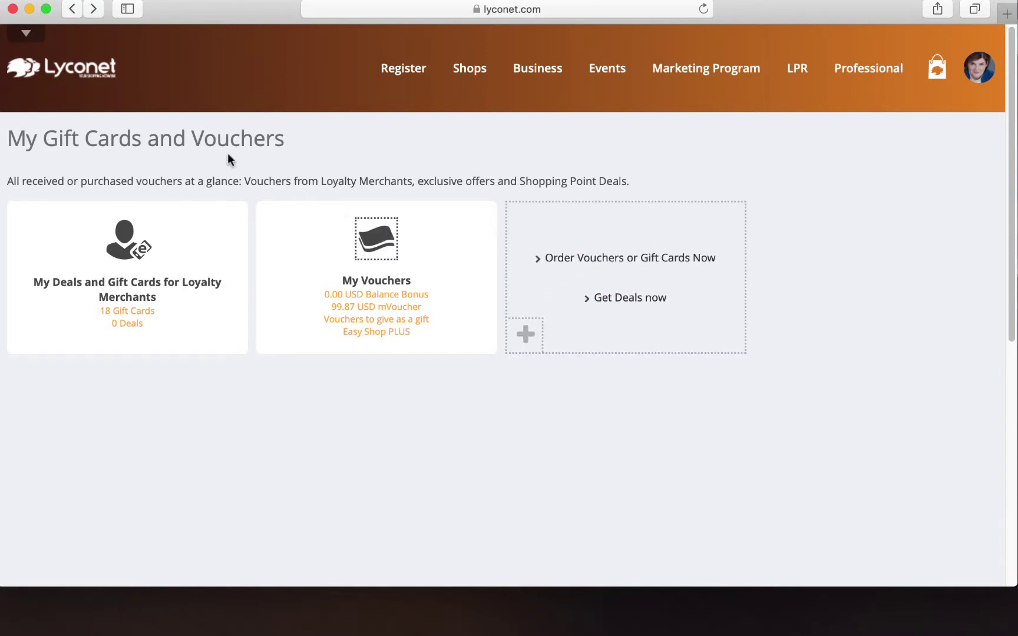
left_click(983, 77)
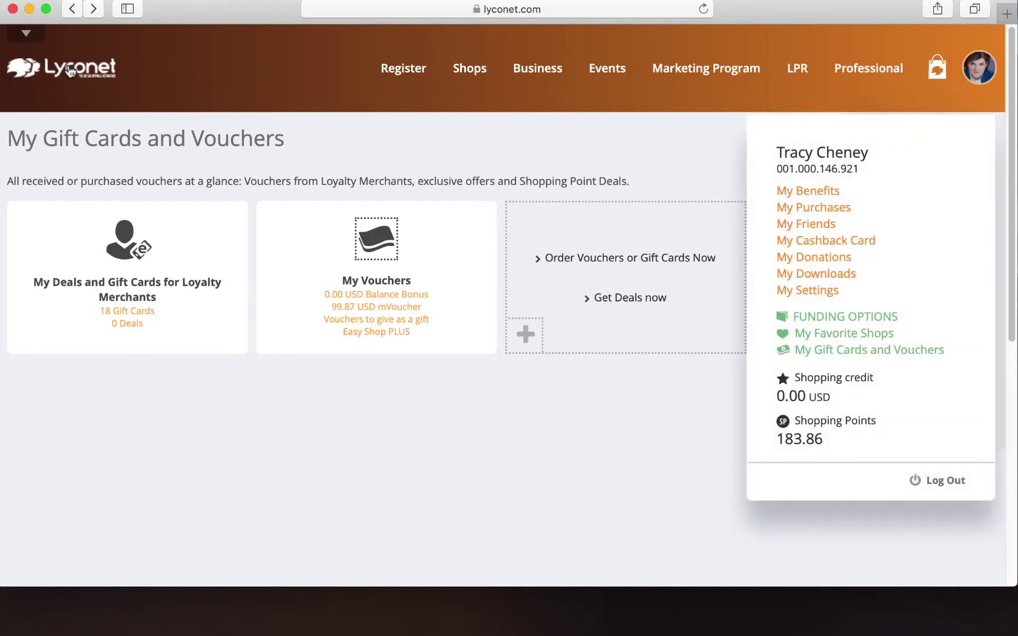
left_click(26, 39)
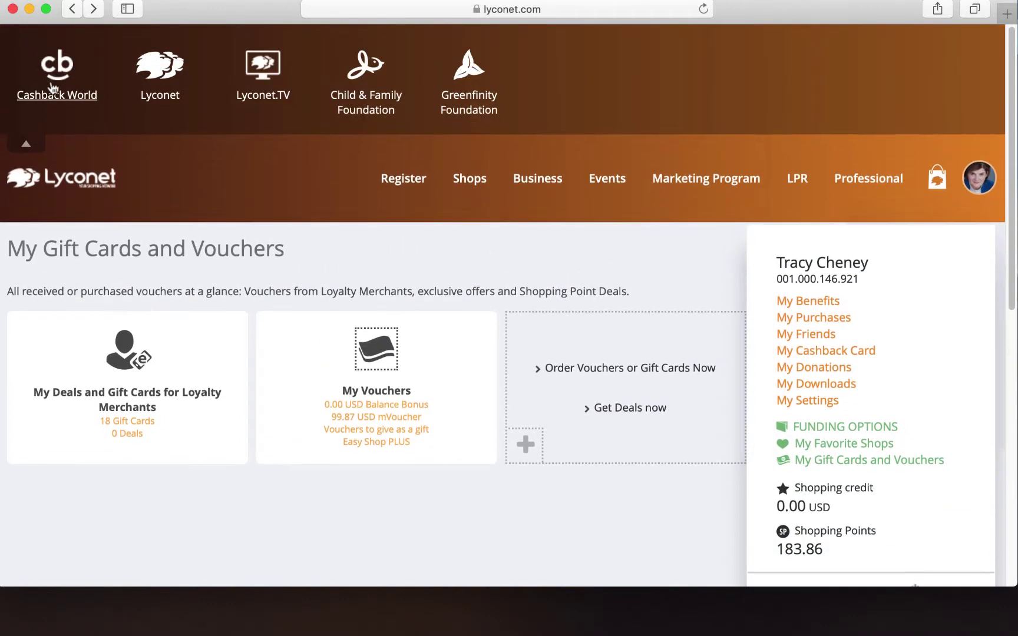
left_click(57, 98)
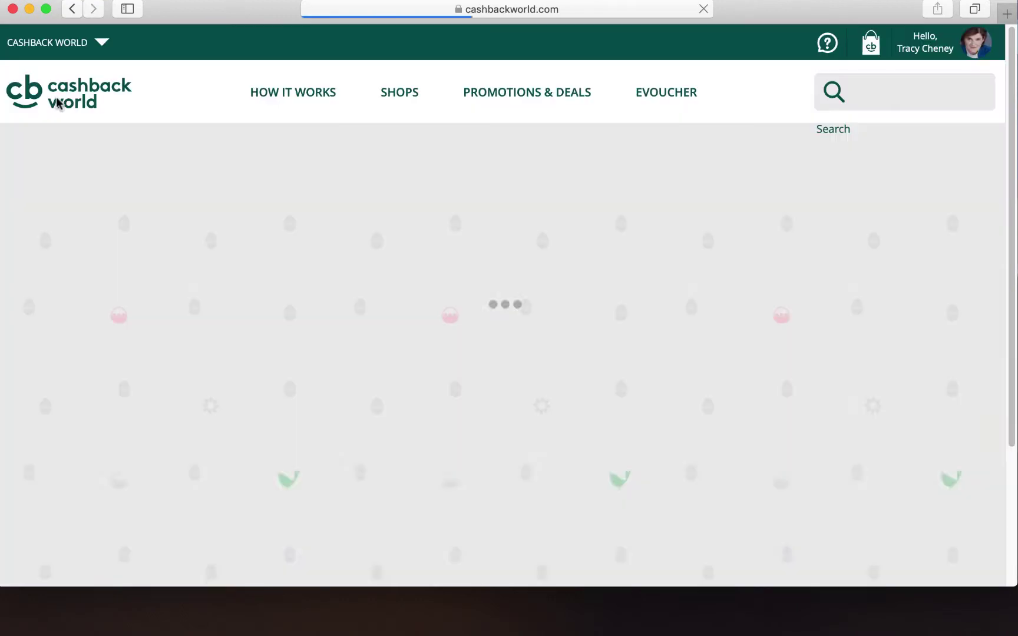
Step: Read the EVOUCHER page on buying Digital Gift Cards, including credit card payment
left_click(672, 99)
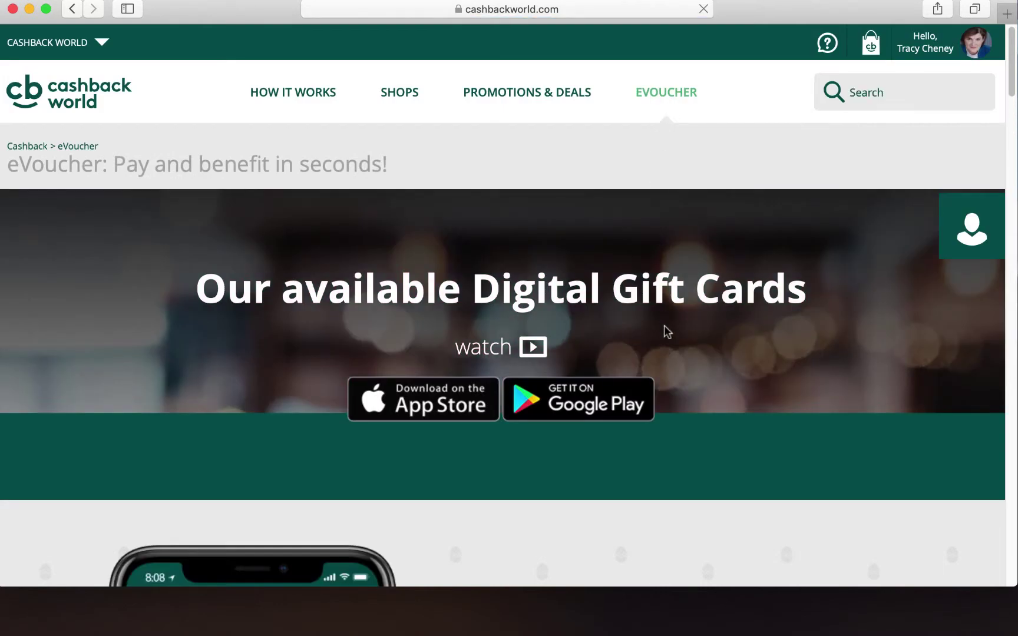
scroll(664, 325, "down", 3)
scroll(664, 331, "down", 8)
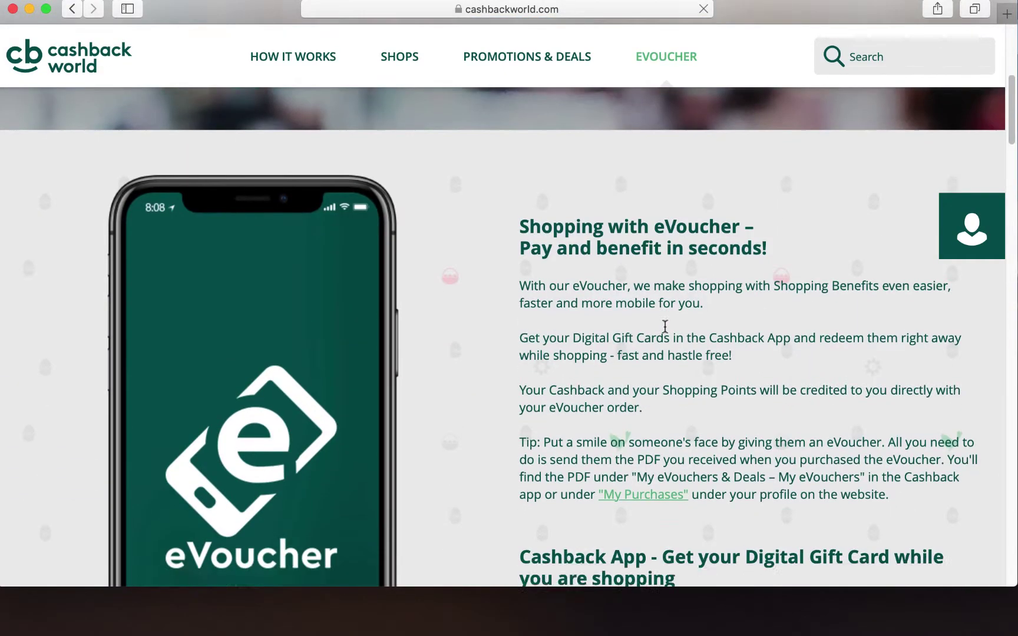
scroll(666, 331, "down", 2)
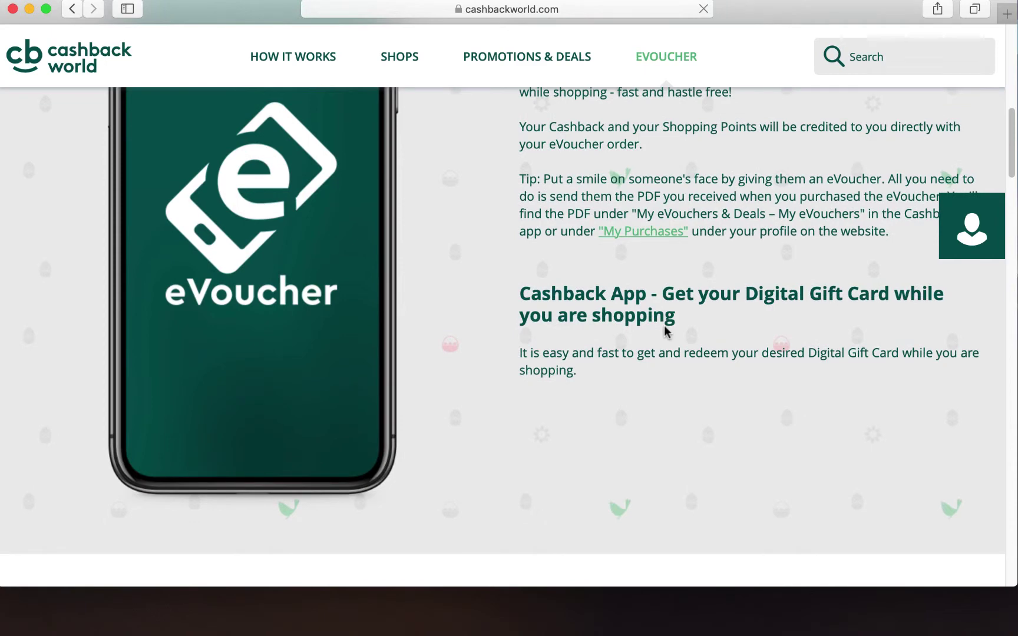
scroll(664, 325, "down", 3)
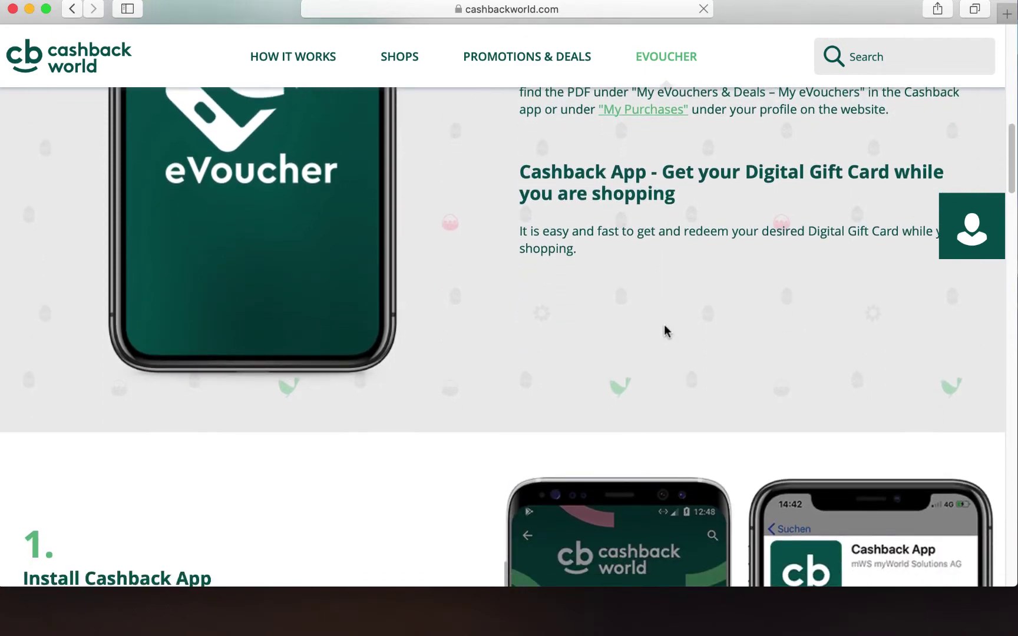
scroll(664, 330, "up", 1)
scroll(664, 330, "down", 15)
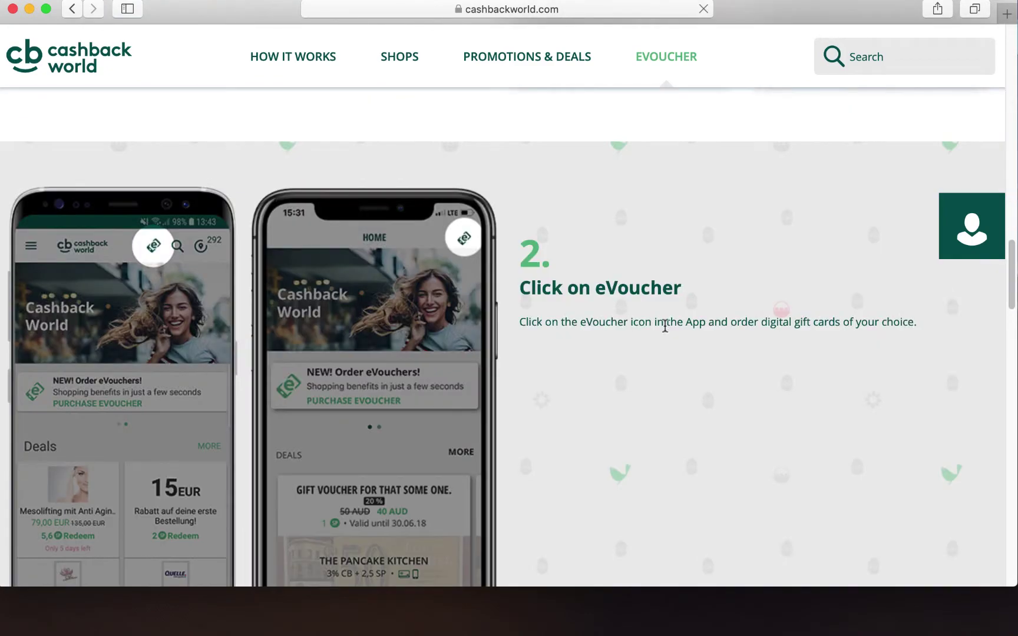
scroll(665, 326, "down", 10)
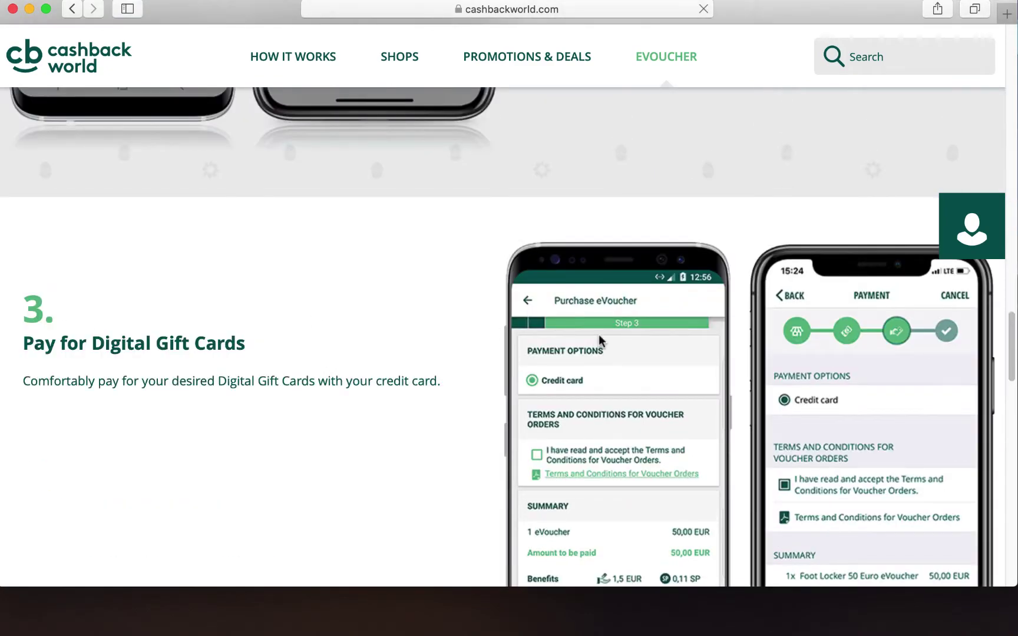
scroll(600, 334, "up", 20)
mouse_move(305, 100)
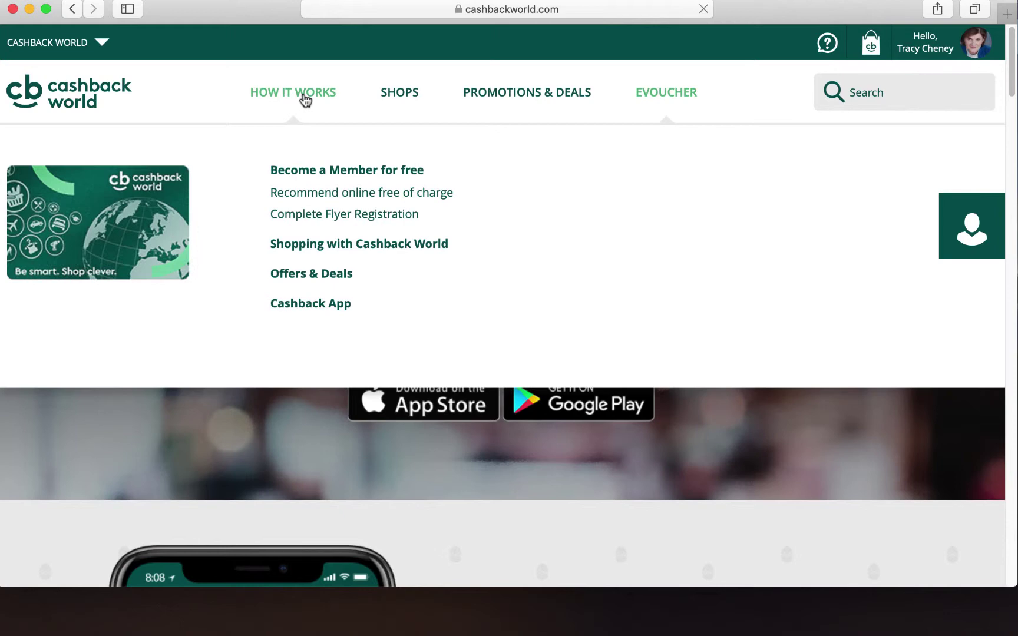
mouse_move(399, 100)
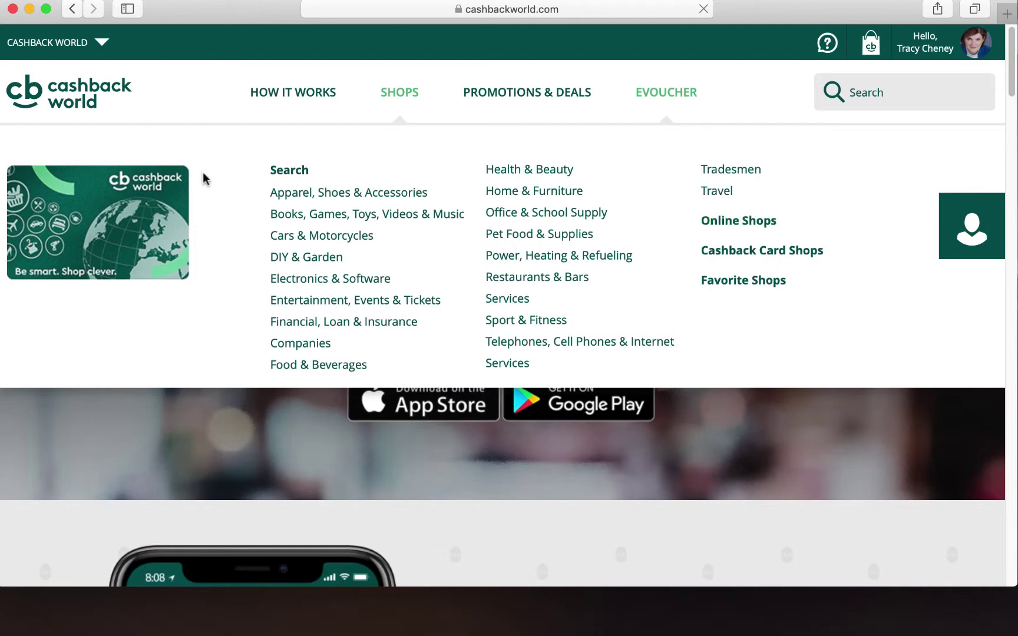
Step: Search the shops for 'lowe' and open the Lowe's eVoucher page
left_click(278, 169)
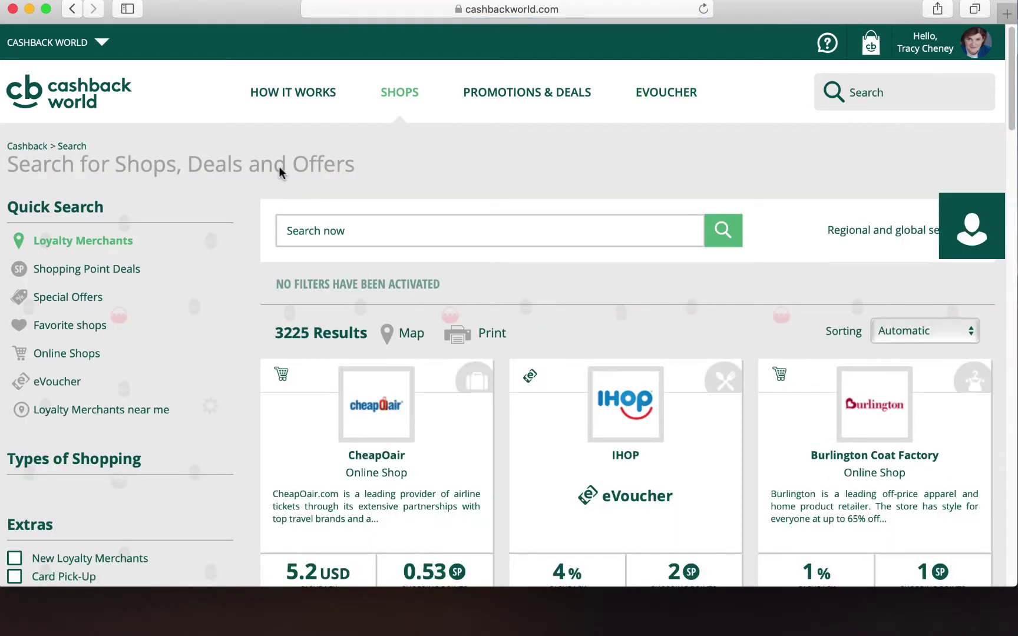
left_click(303, 224)
type("lowe")
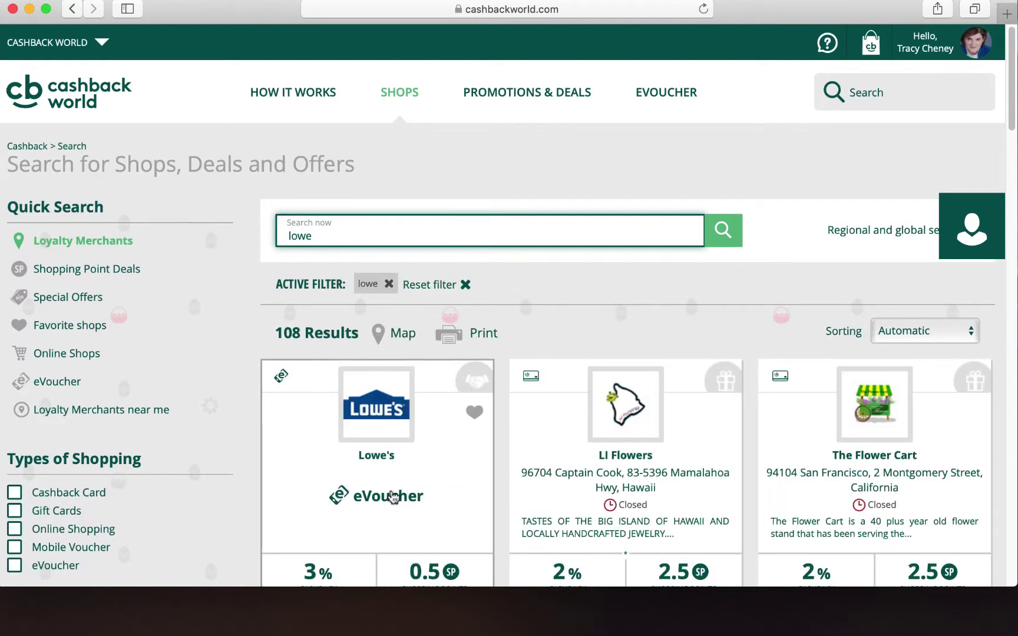
scroll(413, 489, "down", 2)
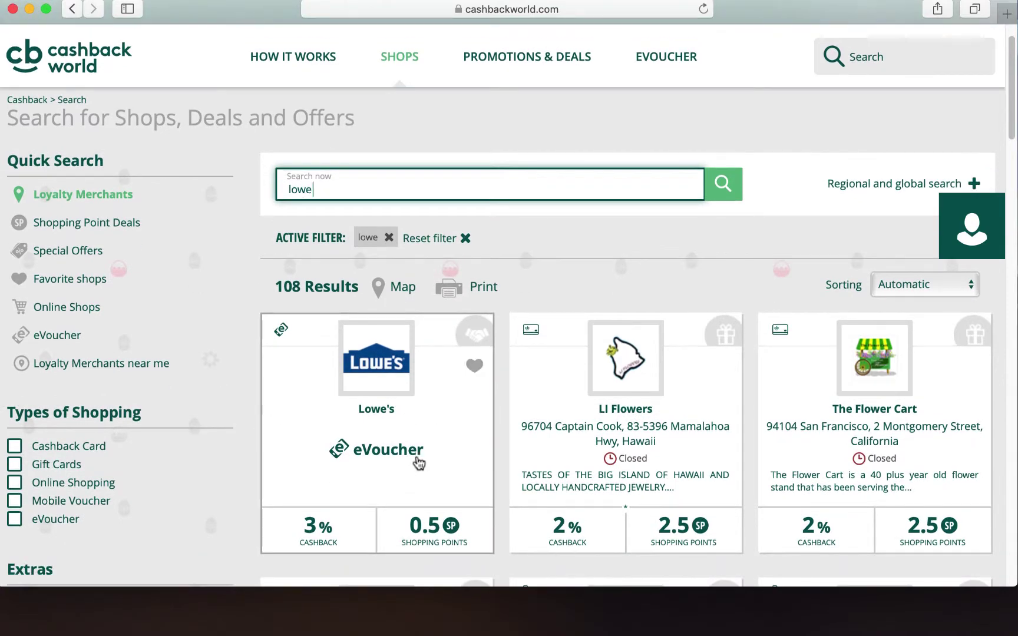
left_click(366, 455)
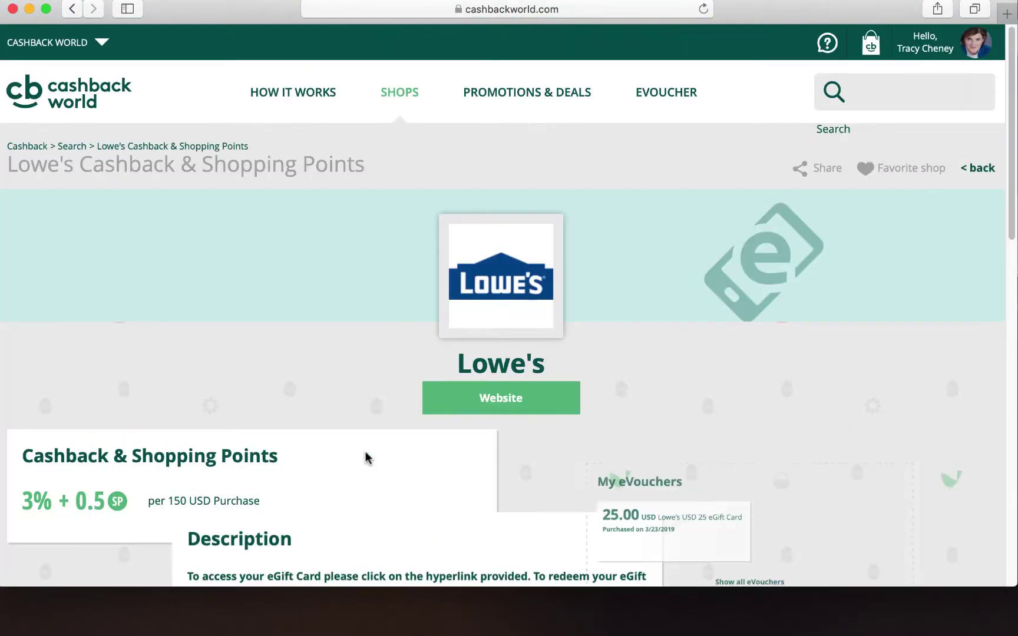
Step: Add one 25.00 USD Lowe's voucher and order it, reaching Step 3 Payment
scroll(658, 425, "down", 3)
scroll(659, 419, "down", 1)
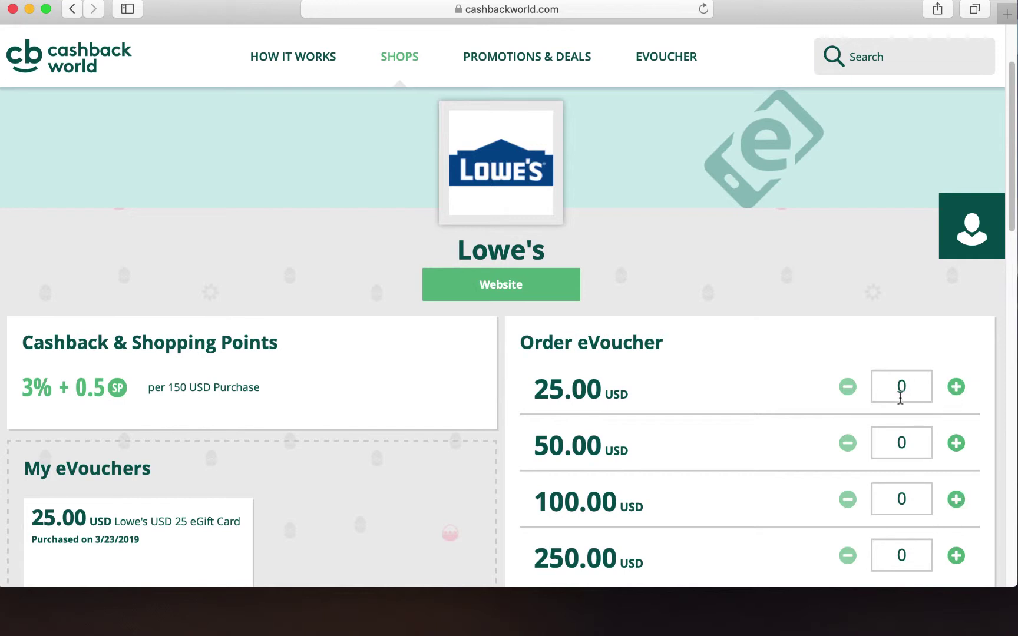
left_click(955, 391)
scroll(796, 389, "down", 2)
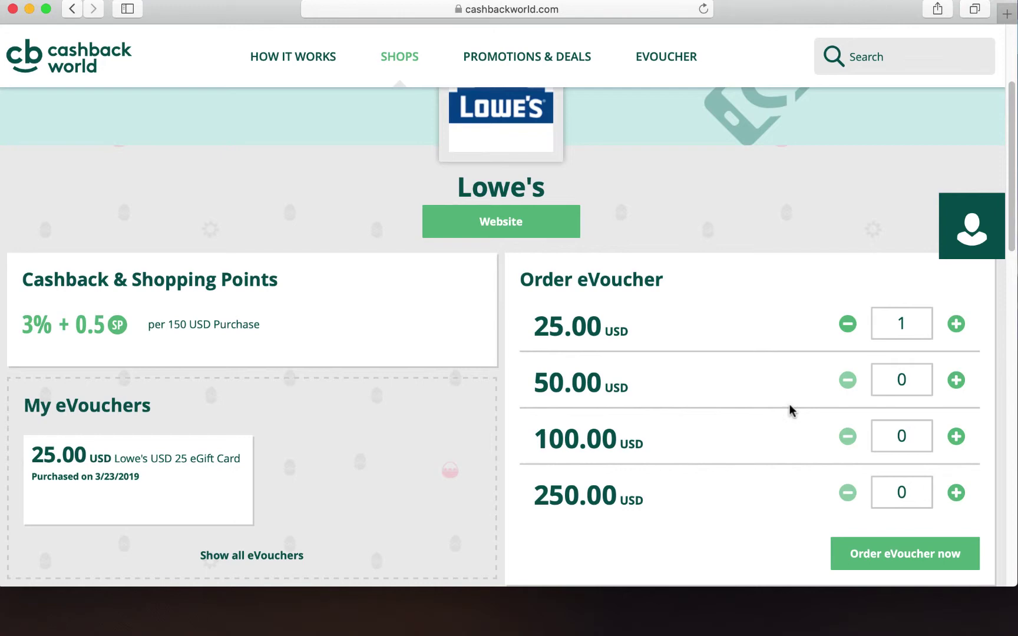
scroll(791, 407, "down", 2)
left_click(901, 504)
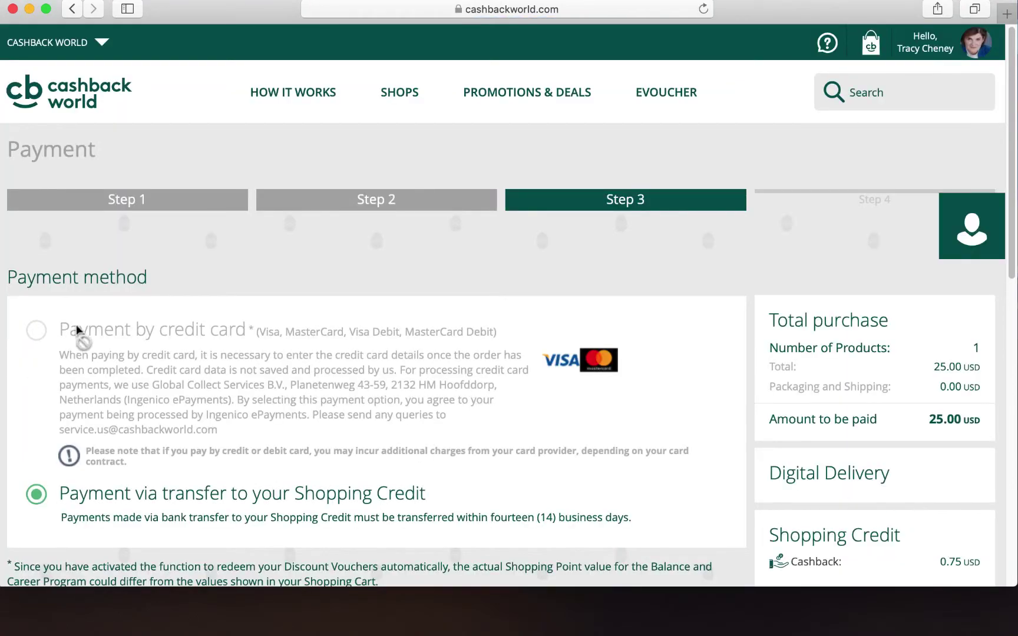
Step: Scroll the payment step down to Next, with Shopping Credit payment showing 0.75 USD cashback
scroll(725, 475, "down", 2)
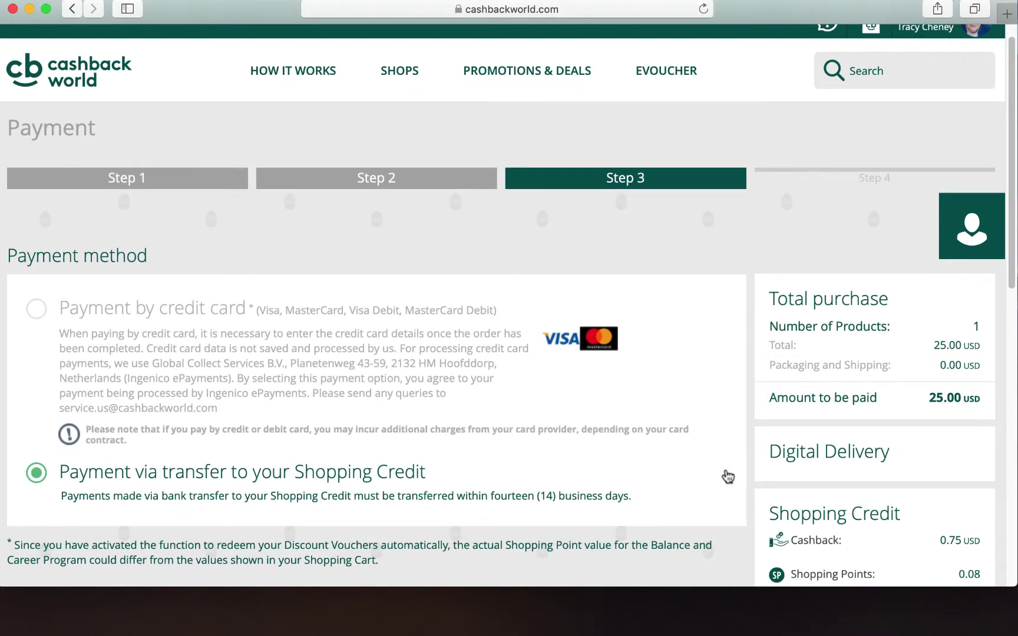
scroll(726, 471, "down", 3)
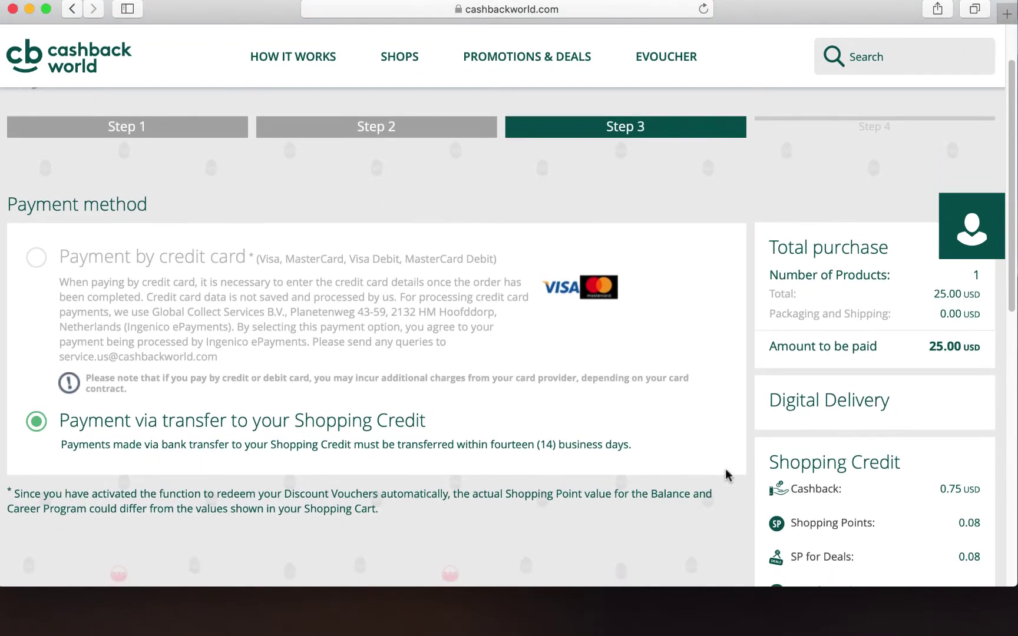
scroll(725, 474, "down", 1)
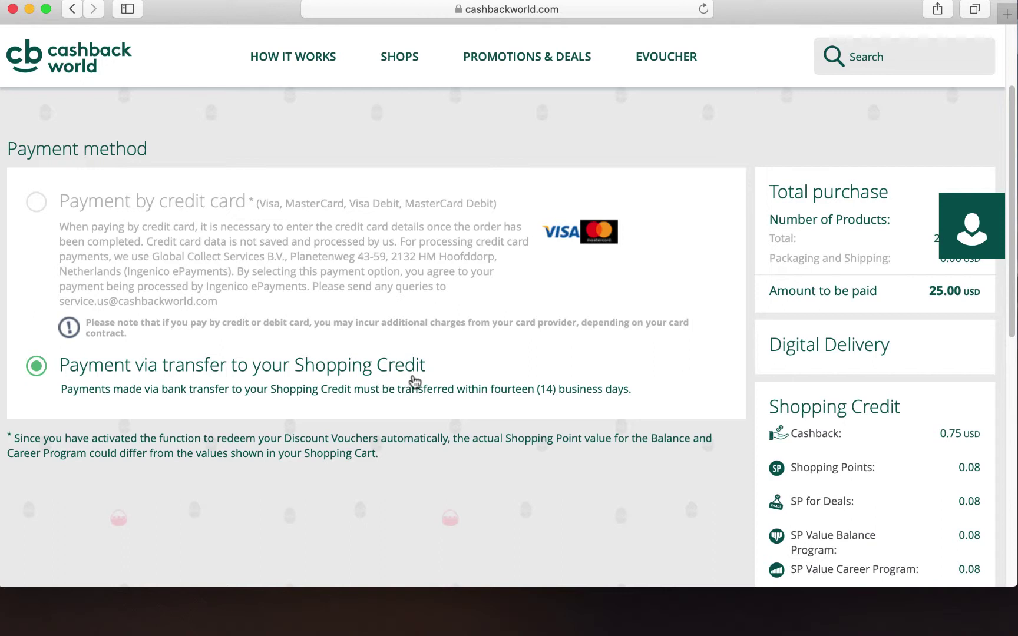
scroll(678, 406, "down", 2)
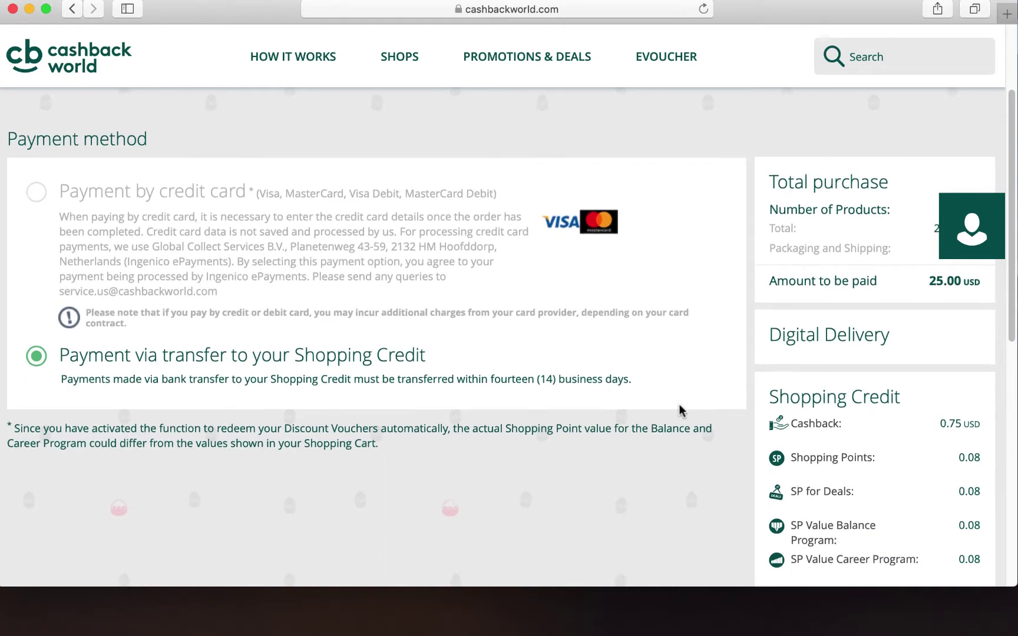
scroll(679, 407, "down", 2)
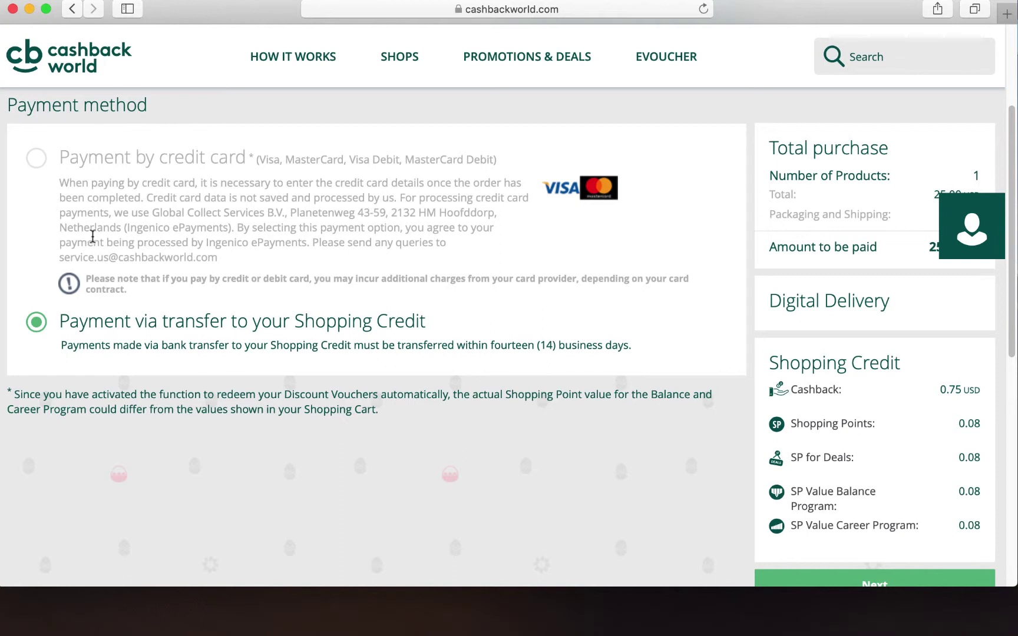
scroll(750, 442, "down", 3)
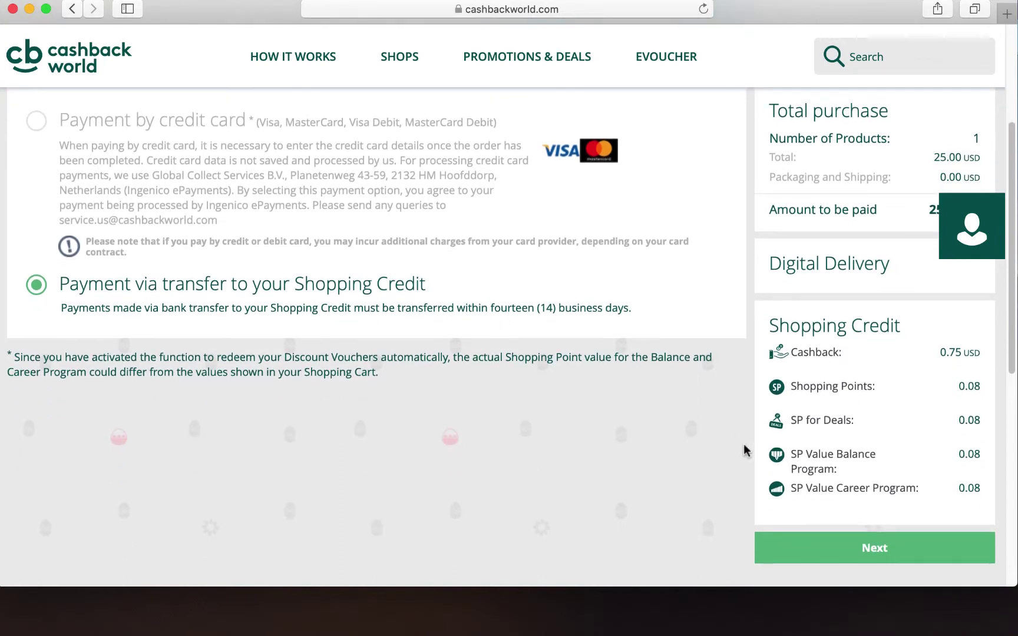
Step: Continue to the Step 4 order overview
left_click(837, 551)
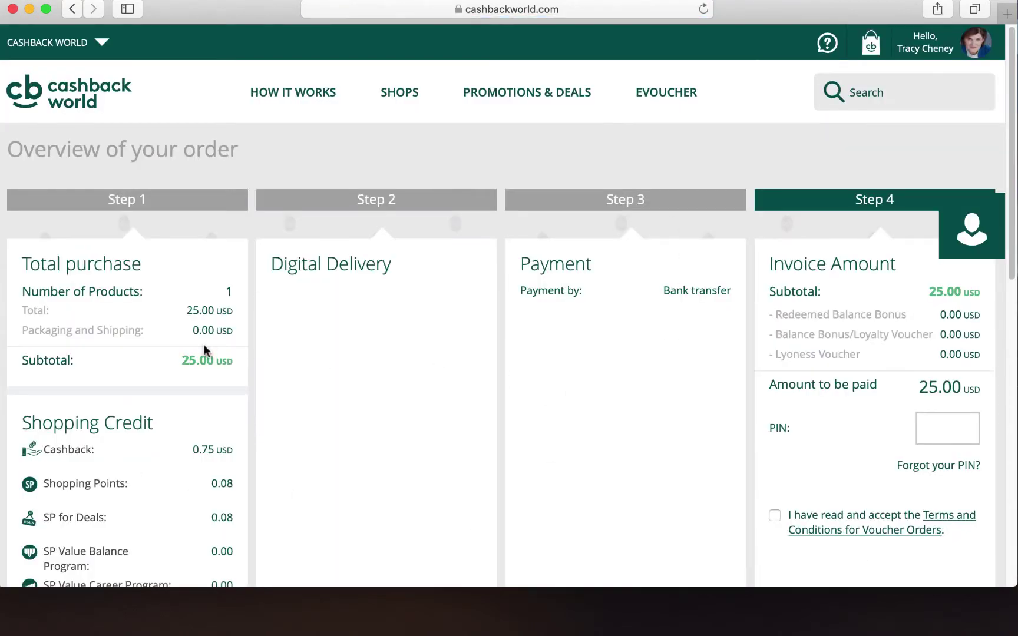
scroll(288, 453, "down", 2)
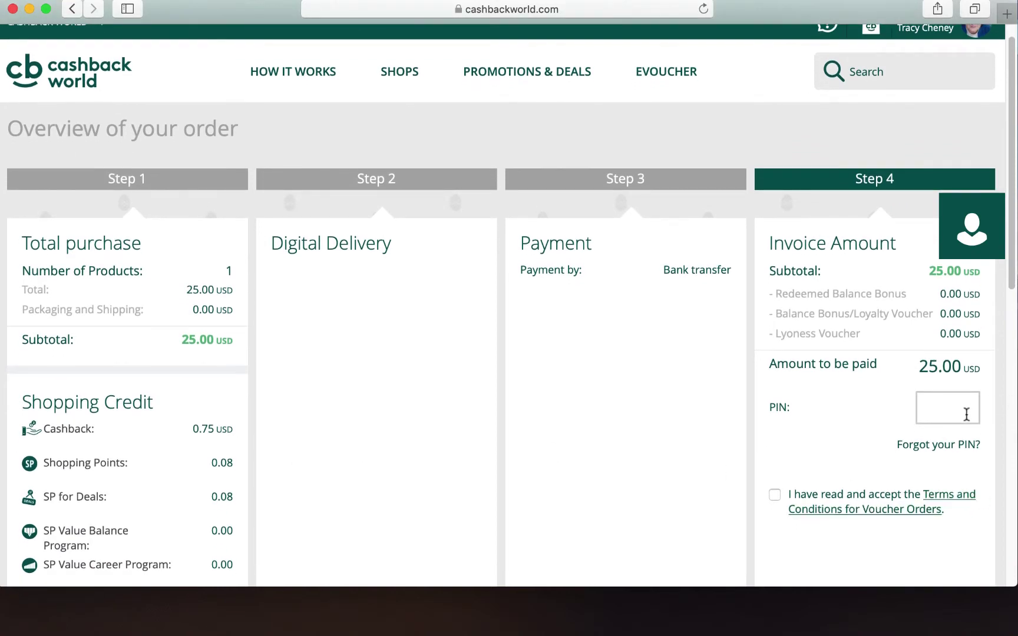
scroll(966, 414, "up", 1)
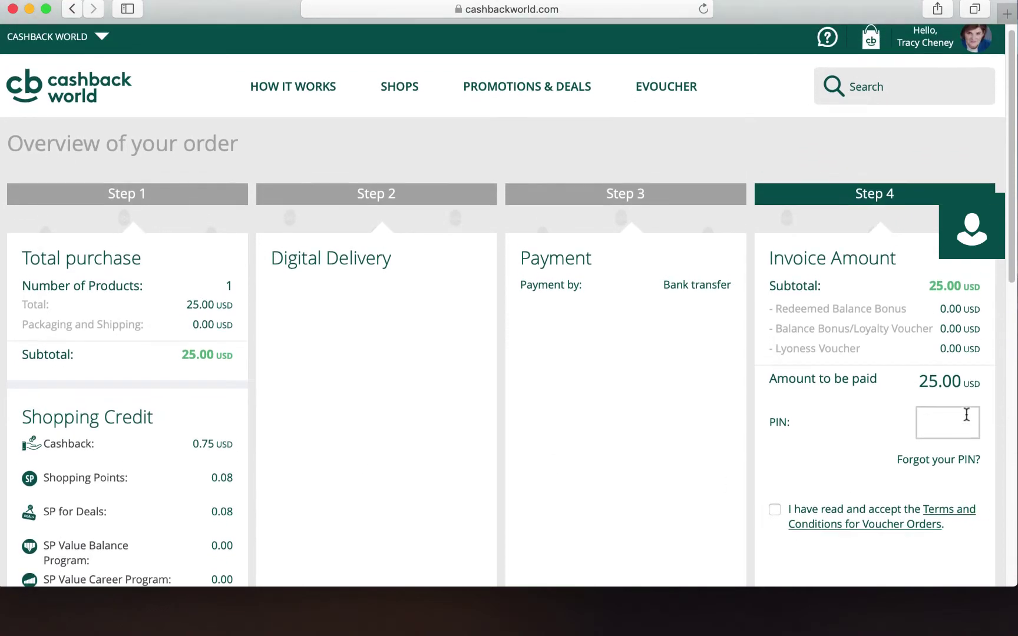
Step: Review the overview's 25.00 USD amount and bank transfer payment method
left_click(977, 49)
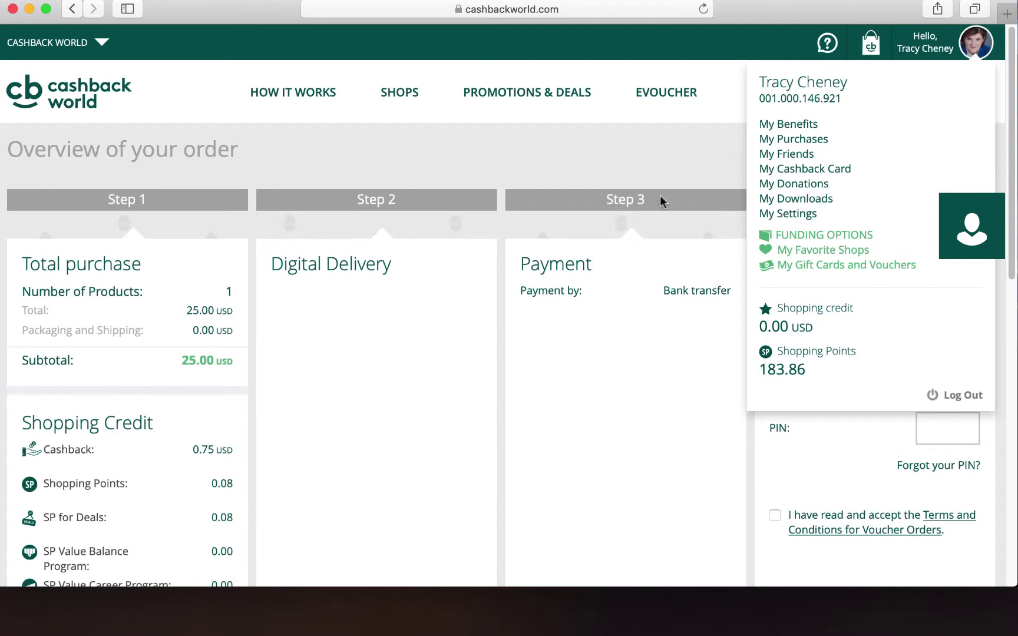
left_click(644, 402)
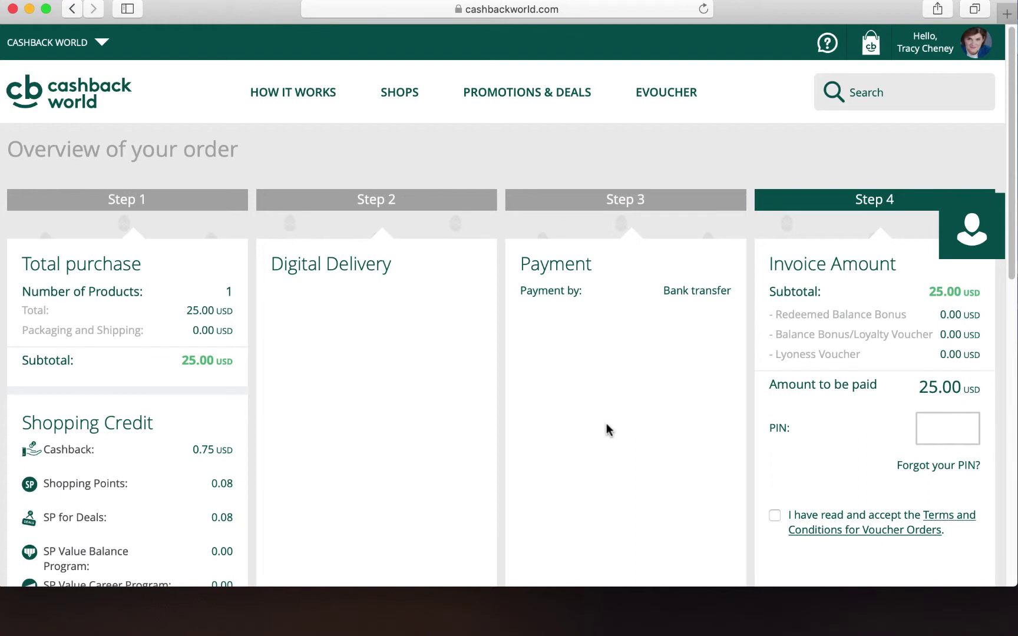
scroll(607, 430, "down", 2)
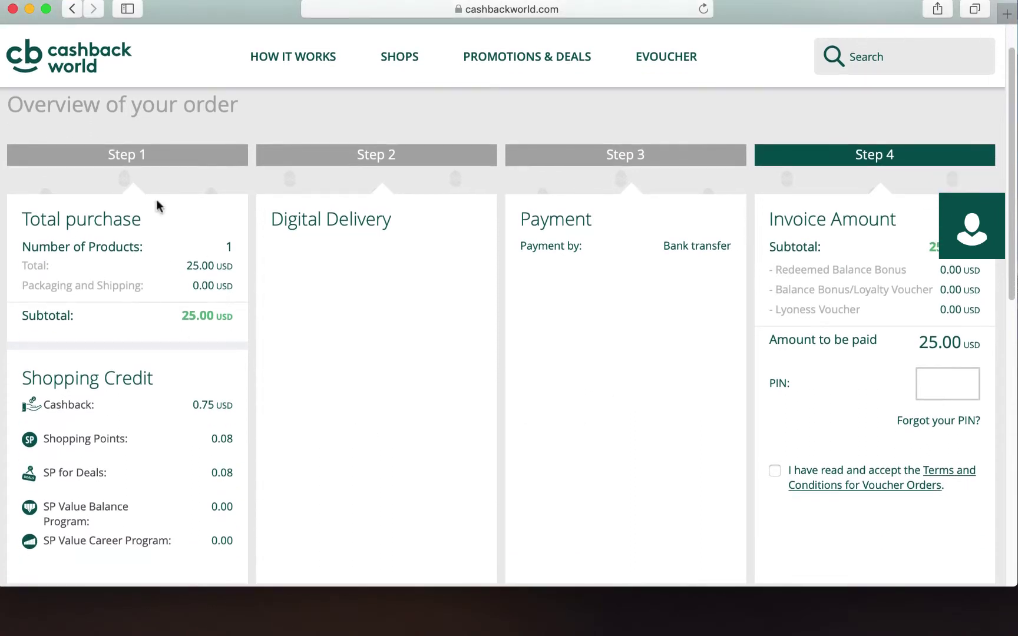
scroll(567, 343, "down", 5)
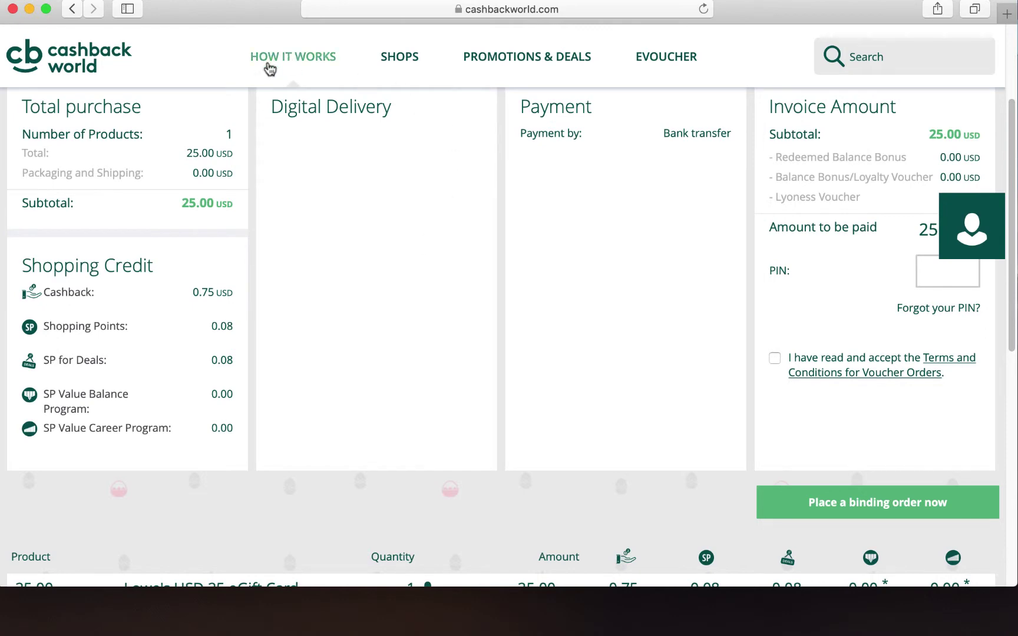
mouse_move(268, 66)
scroll(660, 489, "up", 3)
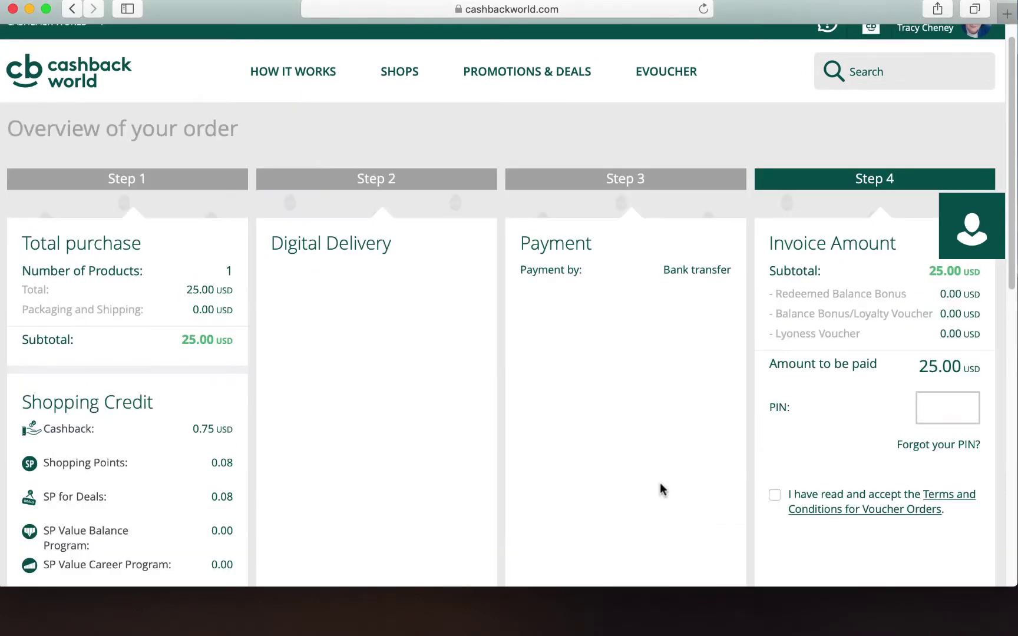
scroll(843, 322, "up", 1)
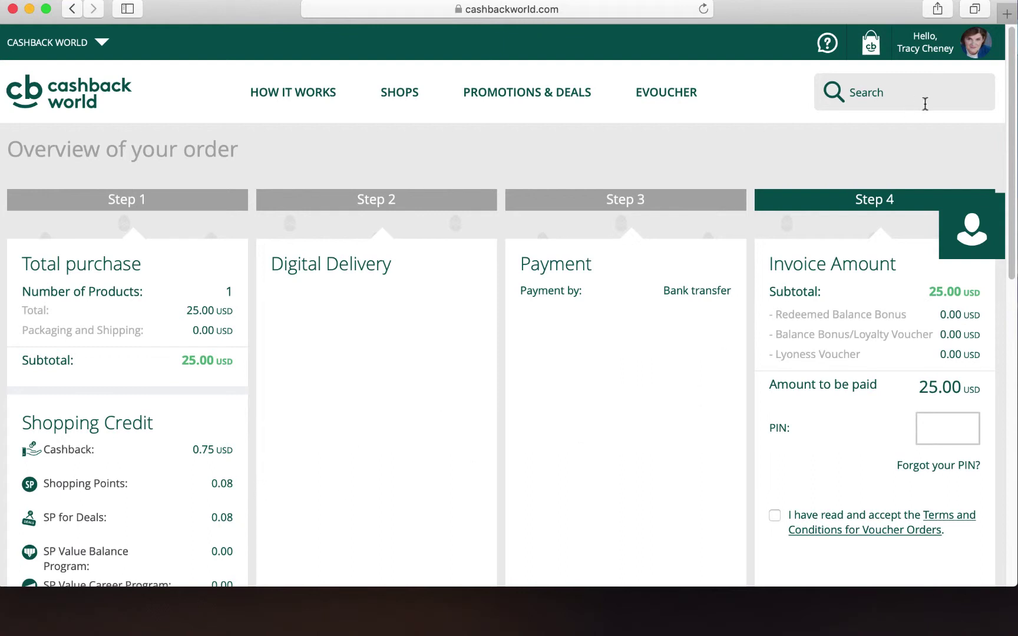
Step: Open My Purchases and find the 3/23/2019 Lowe's 25.00 USD purchase with 0.75 USD cashback
left_click(977, 59)
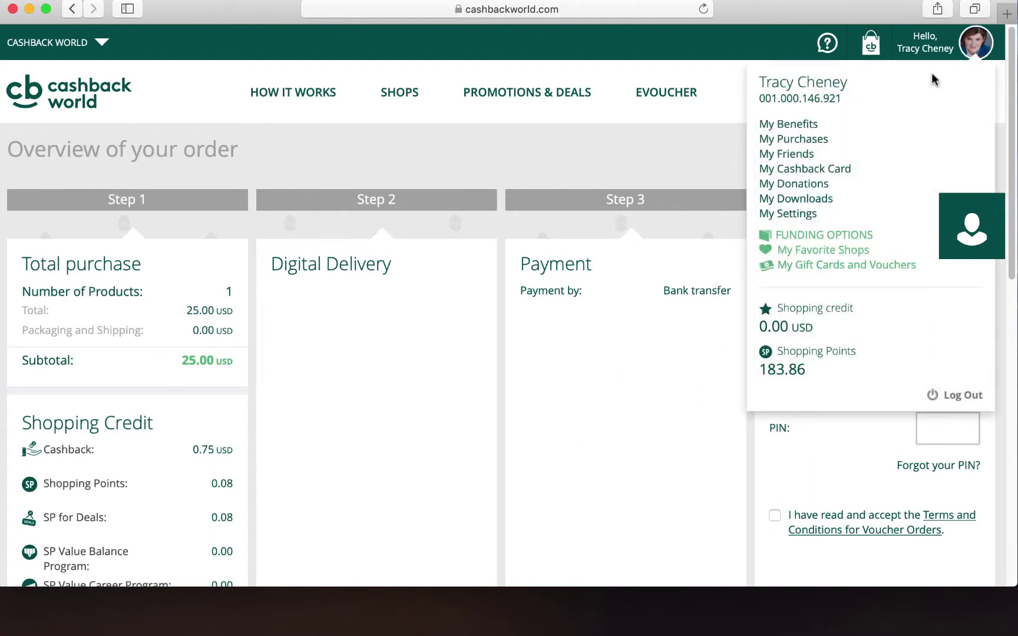
left_click(790, 138)
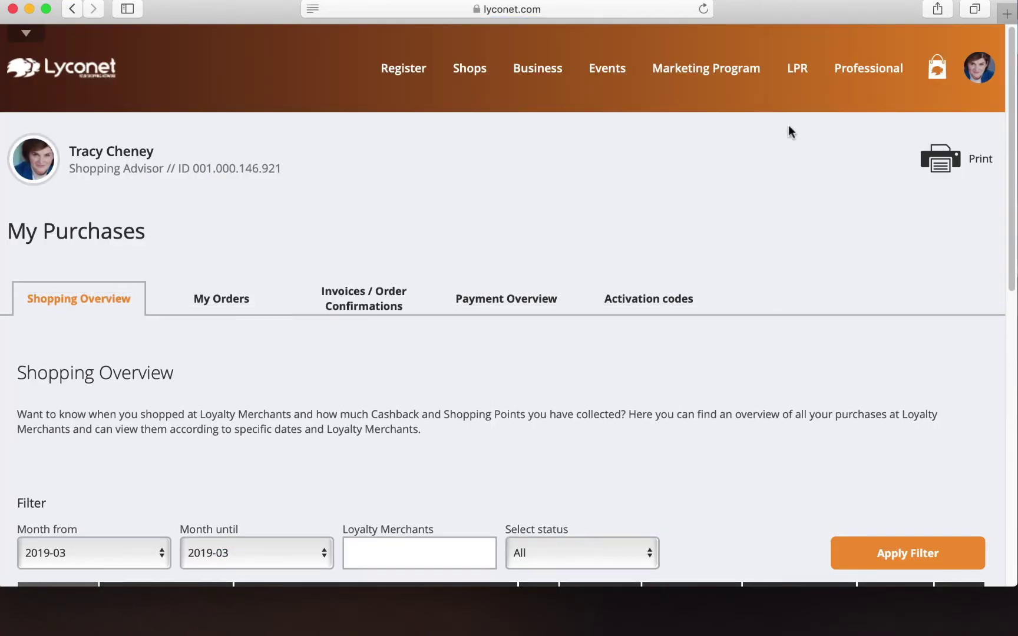
scroll(281, 401, "down", 2)
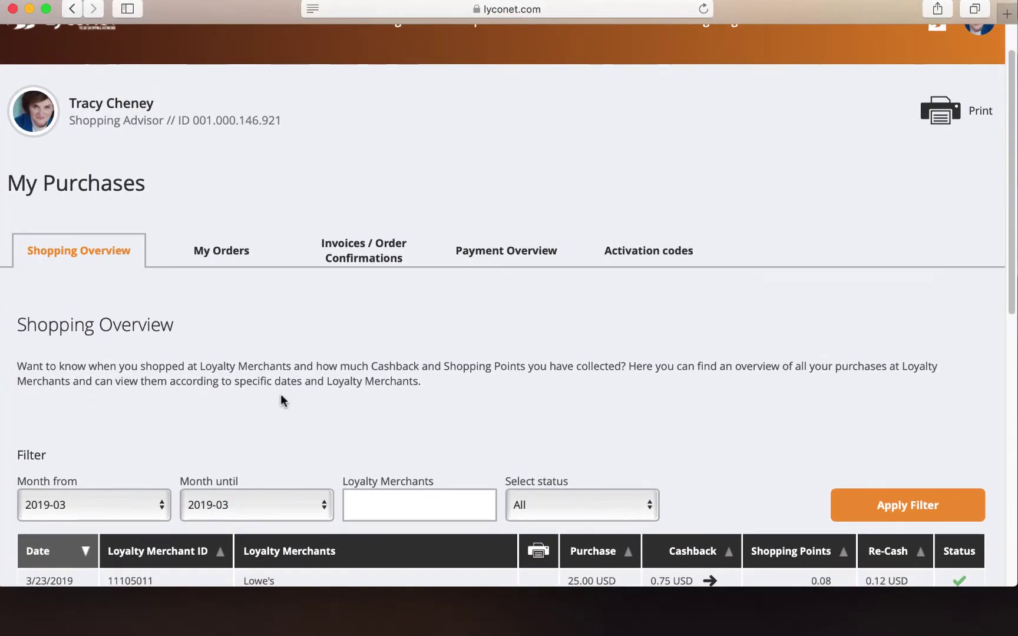
scroll(281, 396, "down", 1)
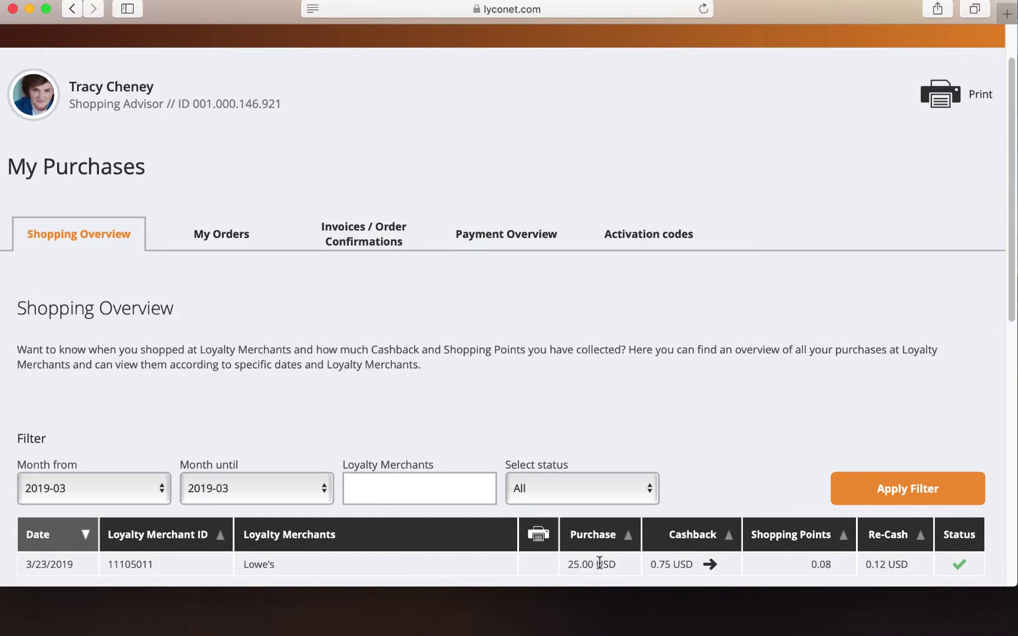
scroll(611, 528, "down", 2)
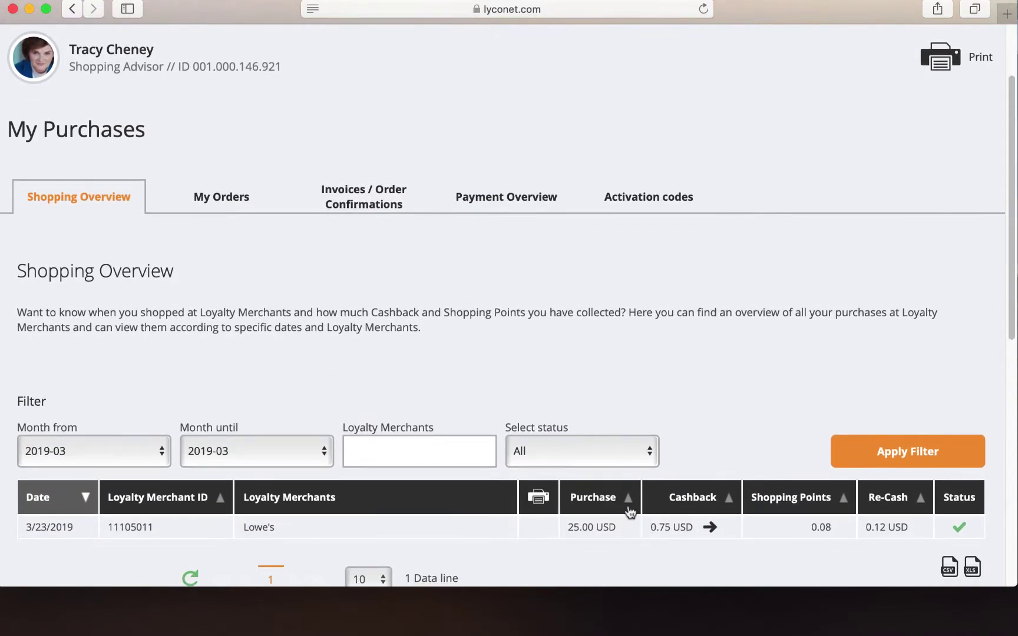
Step: Switch to the My Orders tab, logging in again with the saved account password
left_click(200, 201)
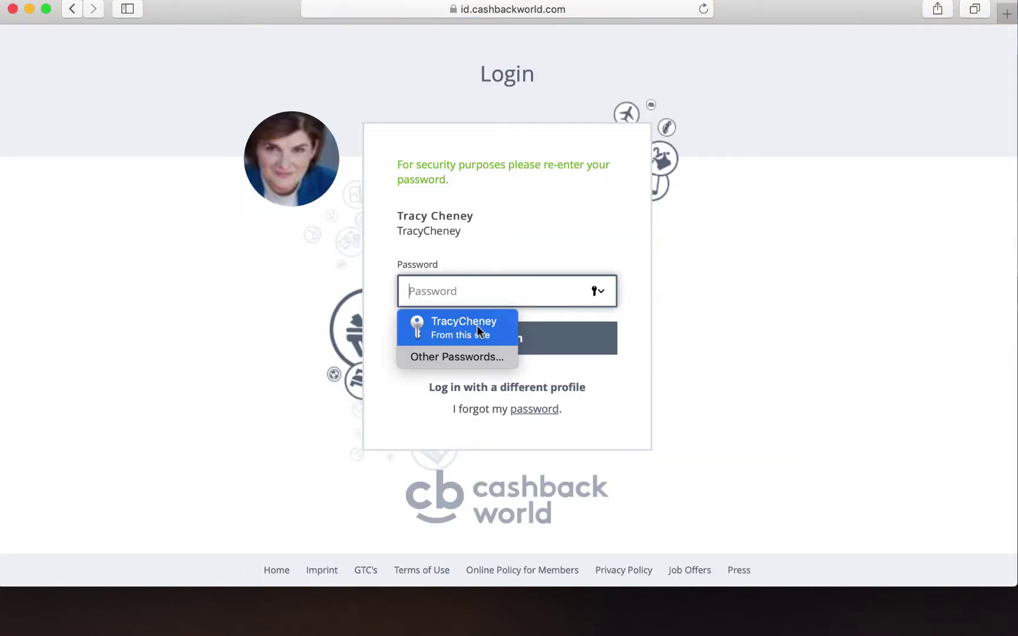
left_click(477, 325)
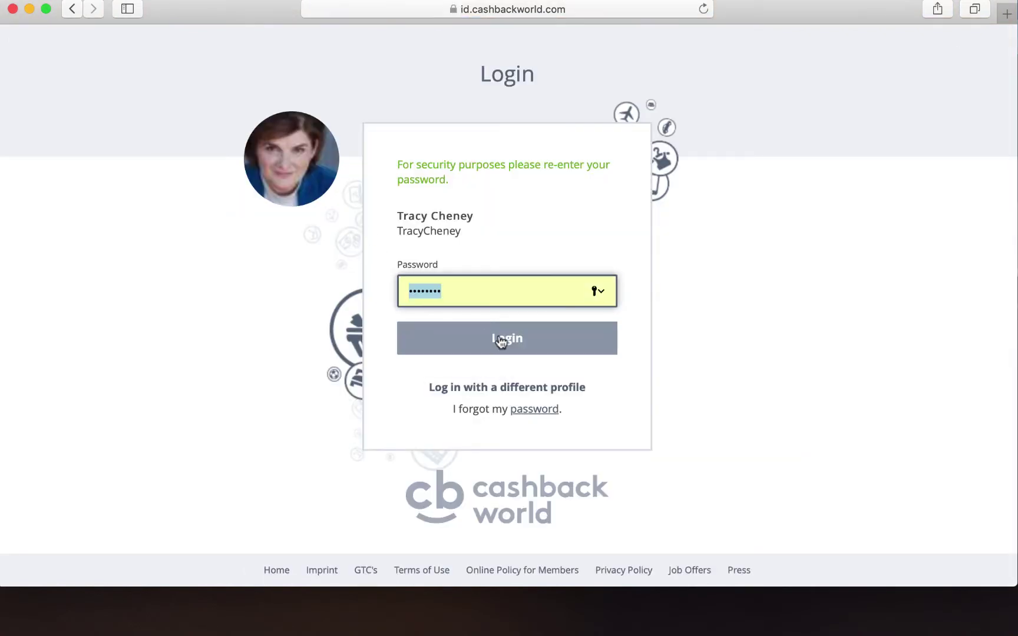
left_click(498, 332)
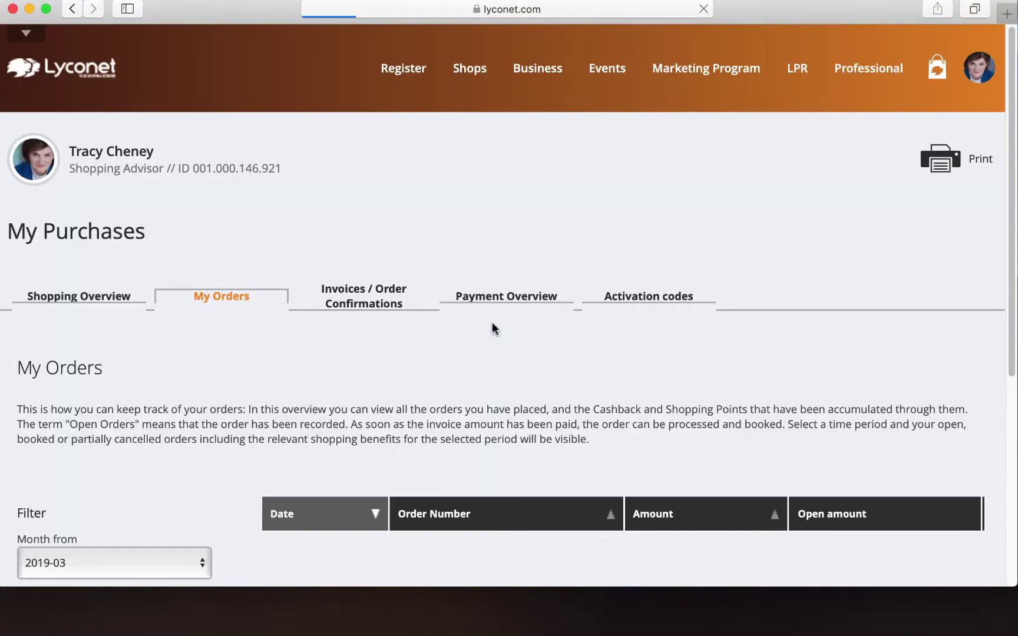
Step: Check the 100.00 USD order's status, still pending with 3.00 USD cashback
scroll(525, 344, "down", 2)
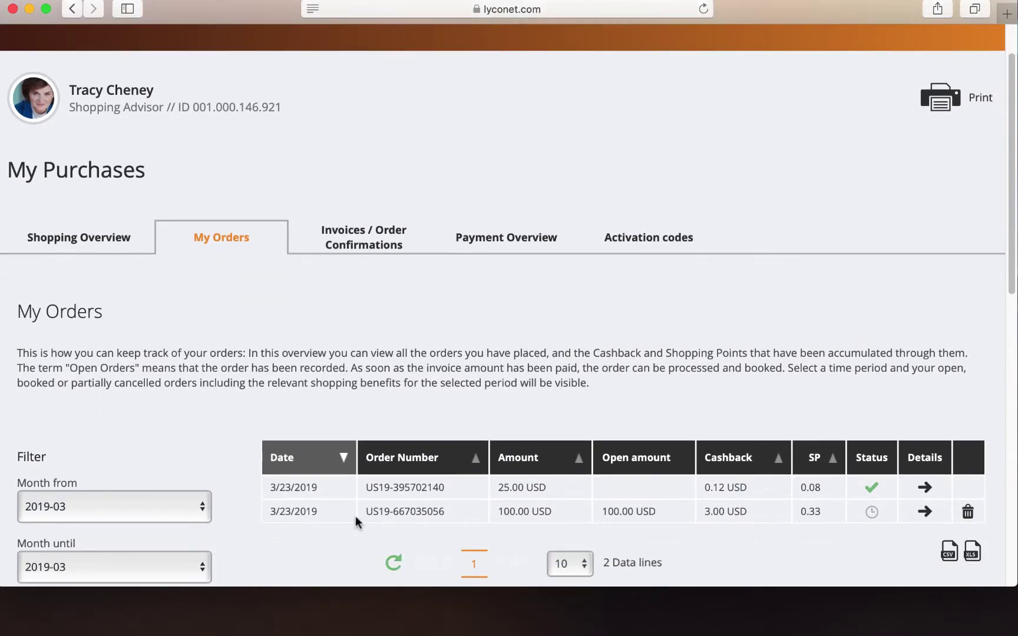
left_click_drag(273, 513, 923, 512)
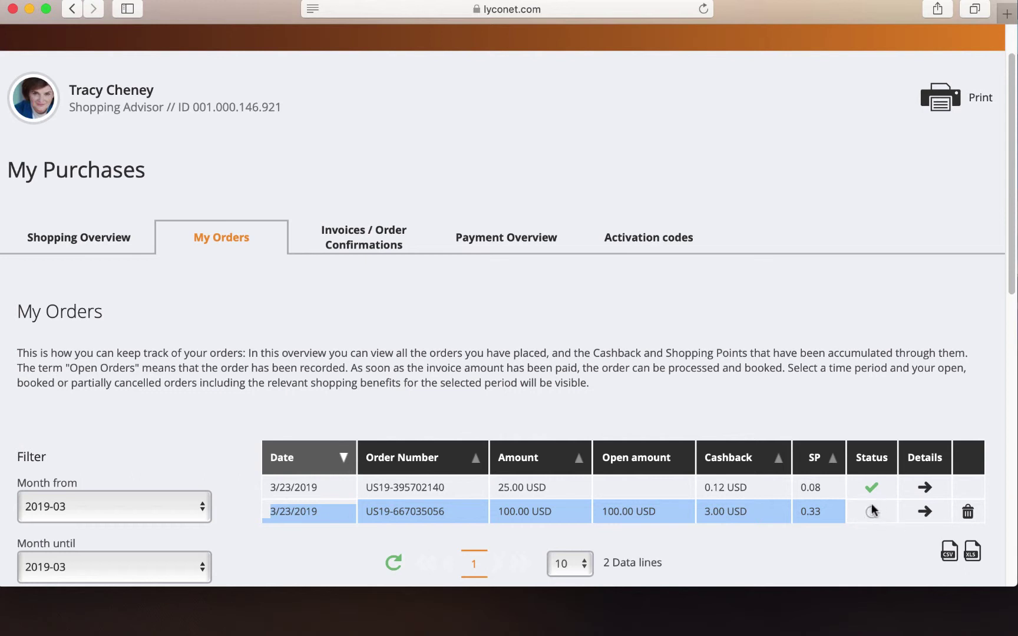
mouse_move(867, 510)
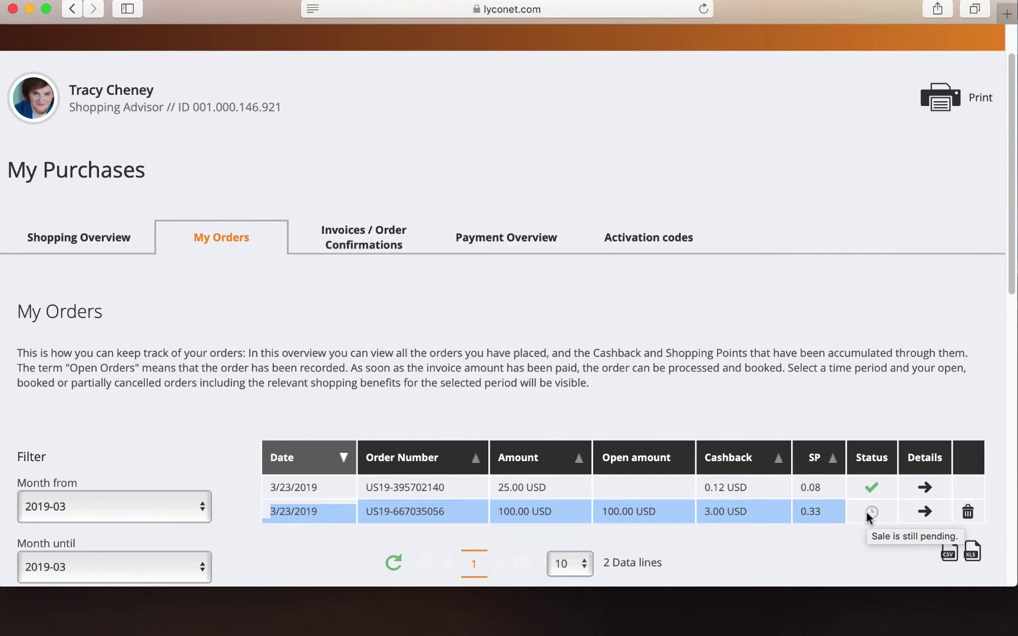
scroll(760, 327, "up", 2)
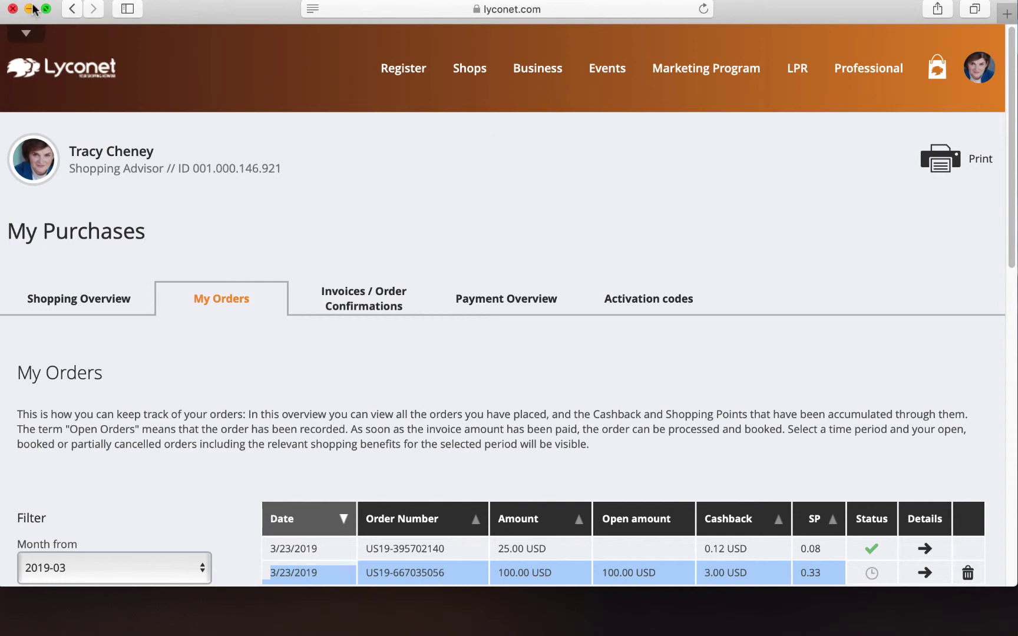
Step: Go back five pages to the Lowe's shop page, showing the 25.00 USD eGift Card under My eVouchers
left_click(72, 9)
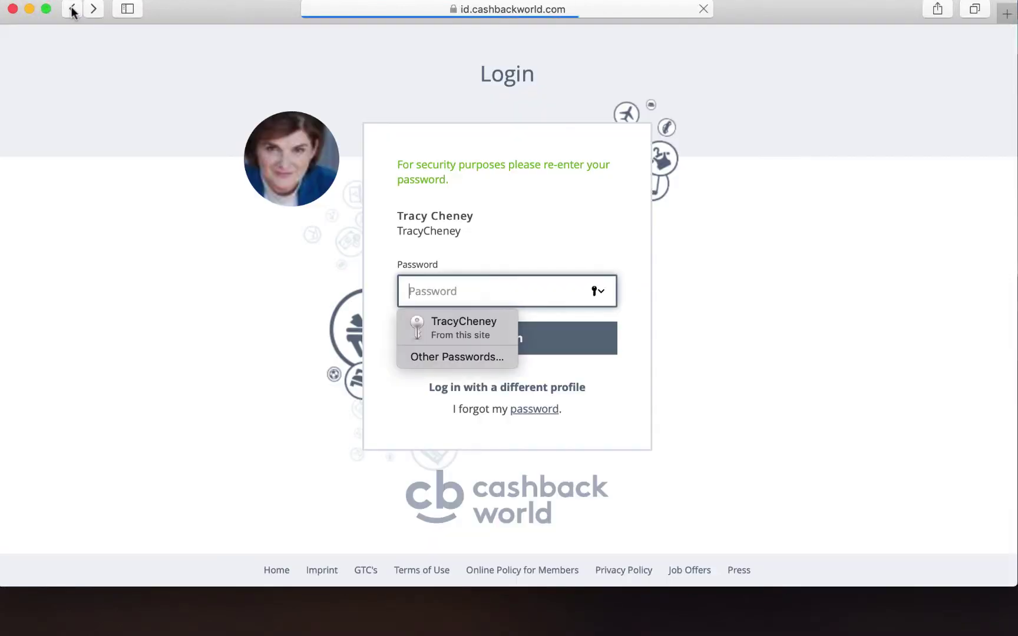
left_click(72, 9)
left_click(72, 9)
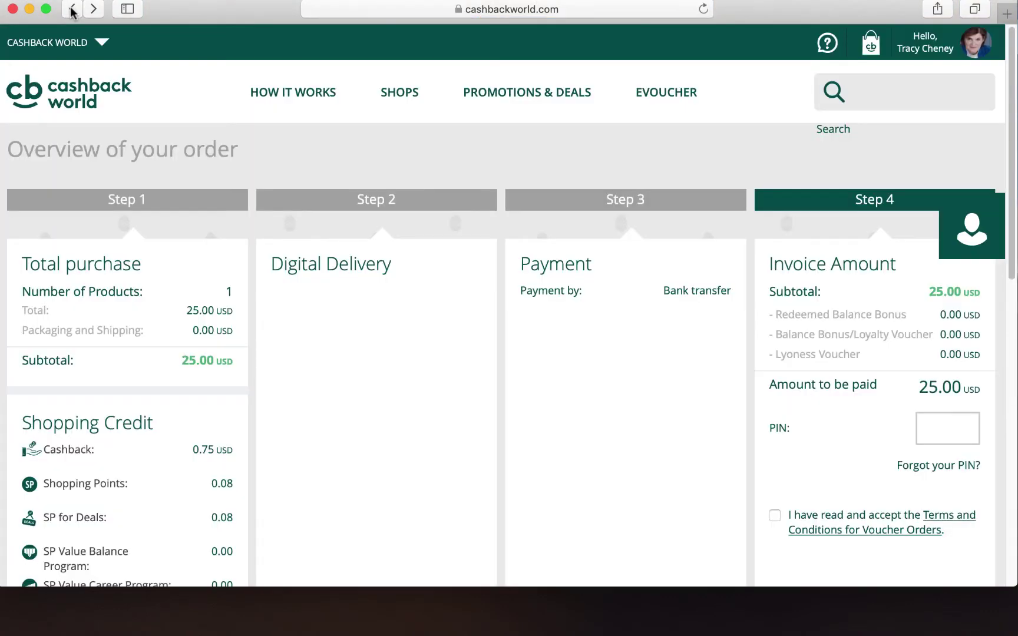
left_click(72, 10)
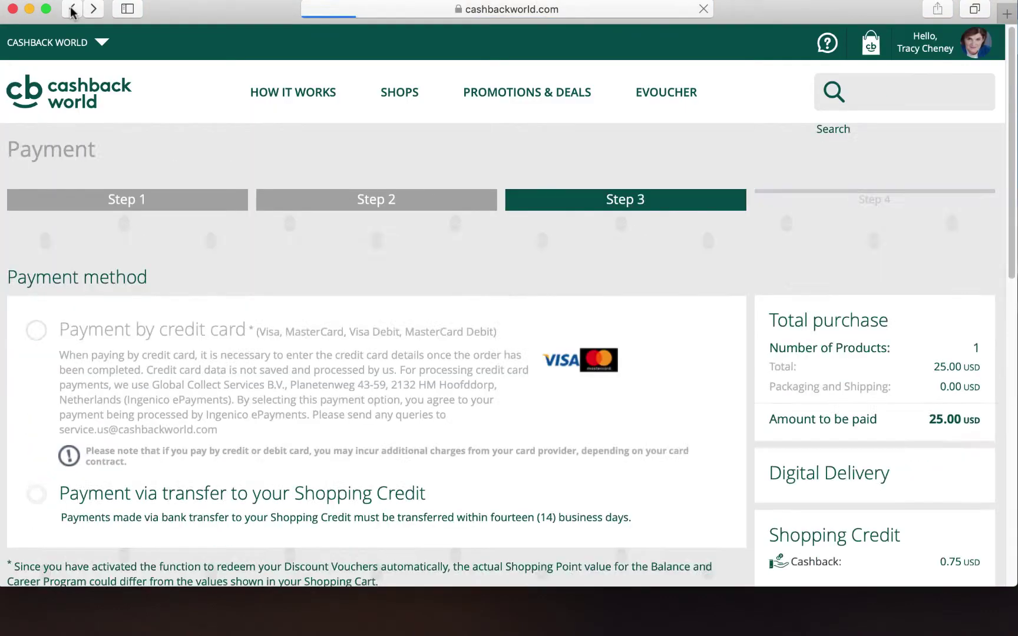
left_click(73, 9)
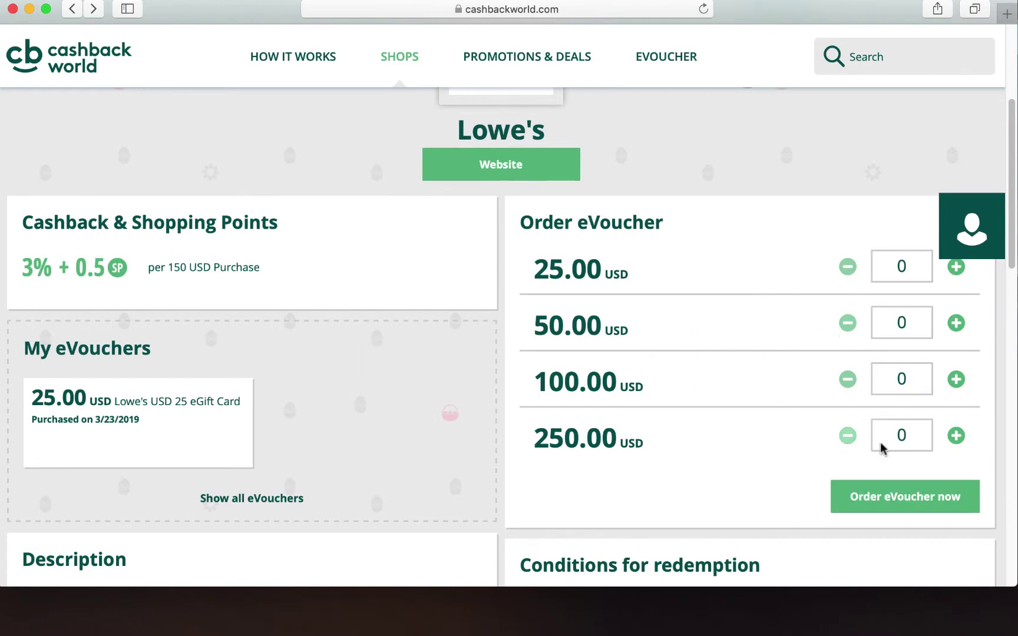
scroll(848, 416, "up", 1)
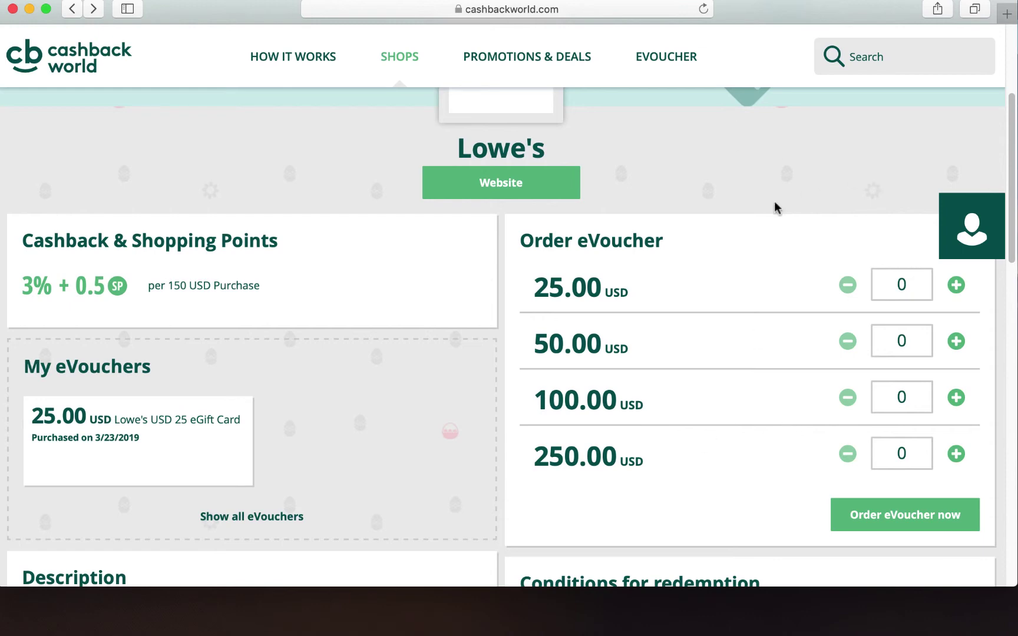
scroll(766, 284, "up", 2)
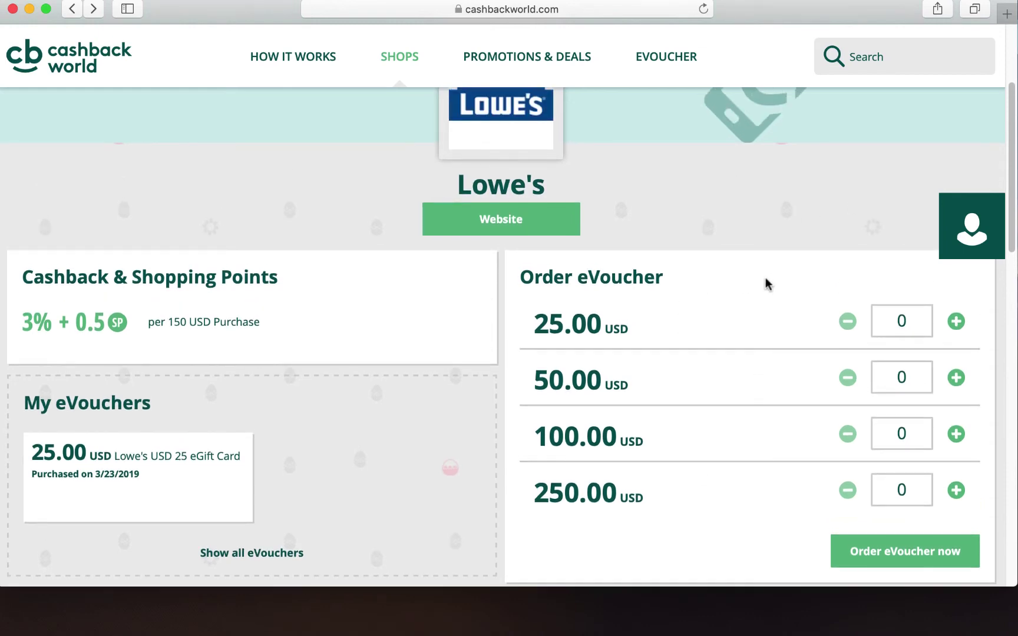